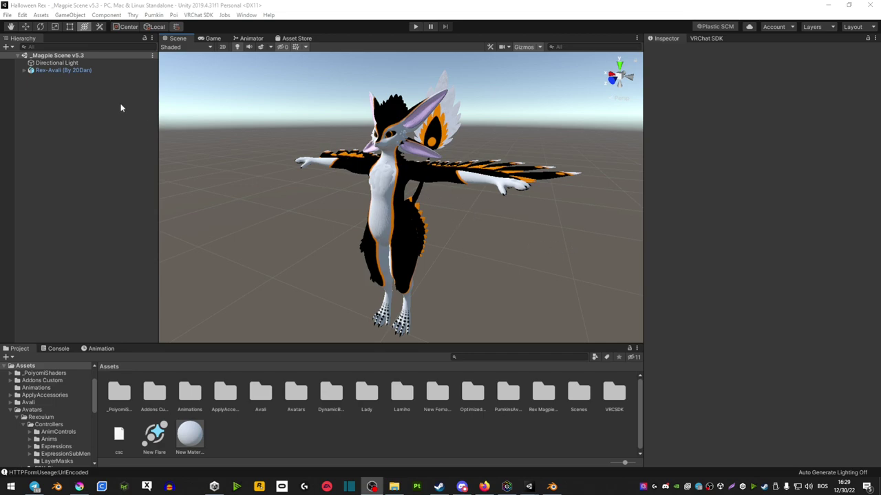
Assign the avatar's FX playable layer controller, FX_Overriders Magpie SFW, to the Animator component of Rex-Avali (By 20Dan).
click(49, 72)
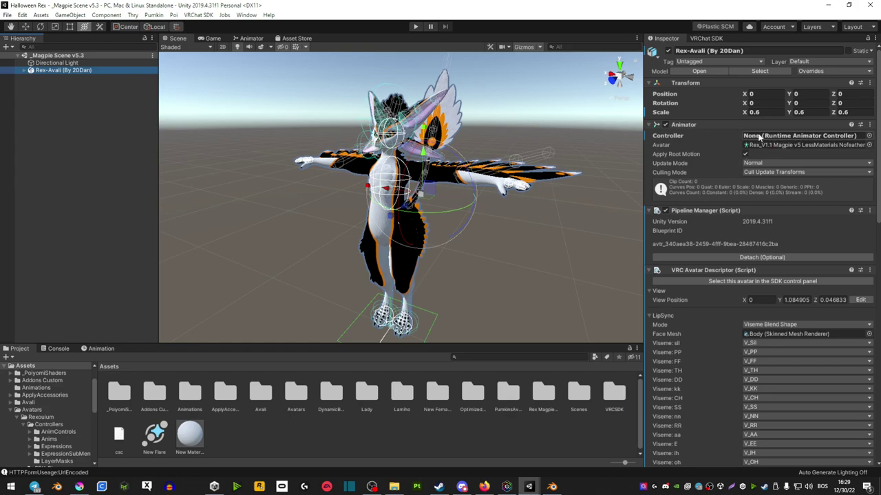
scroll(774, 282, down, 15)
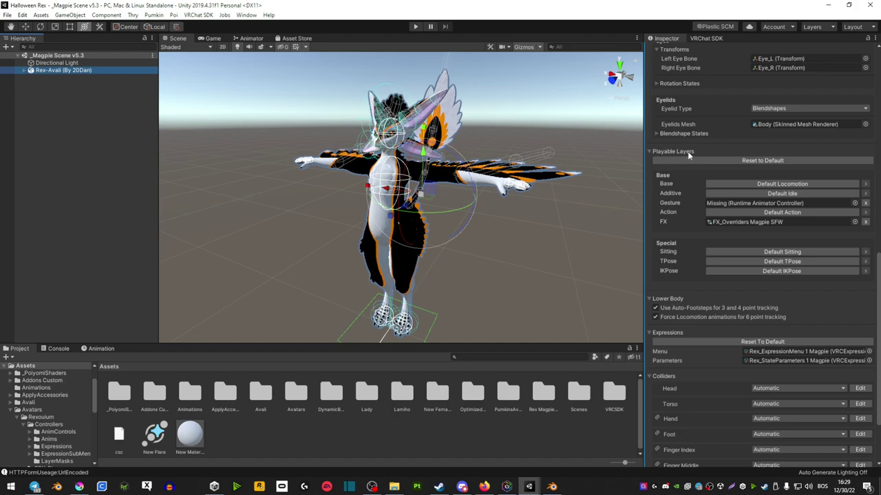
click(731, 222)
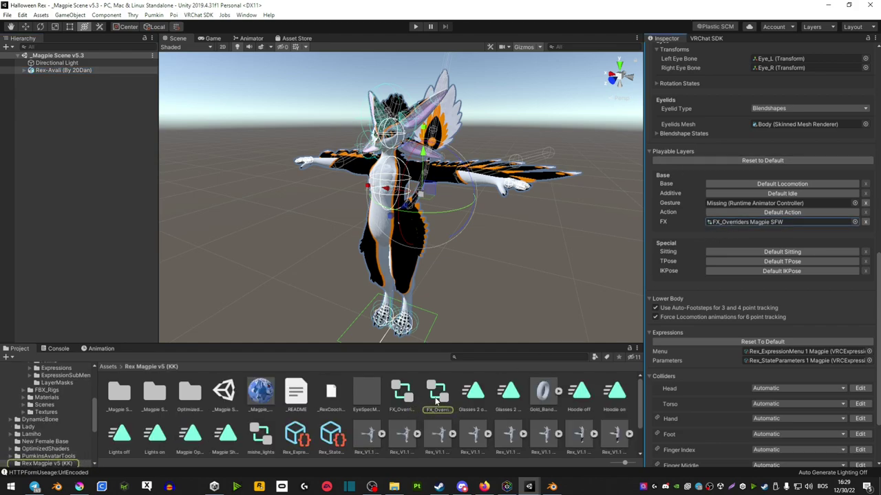
scroll(751, 59, up, 10)
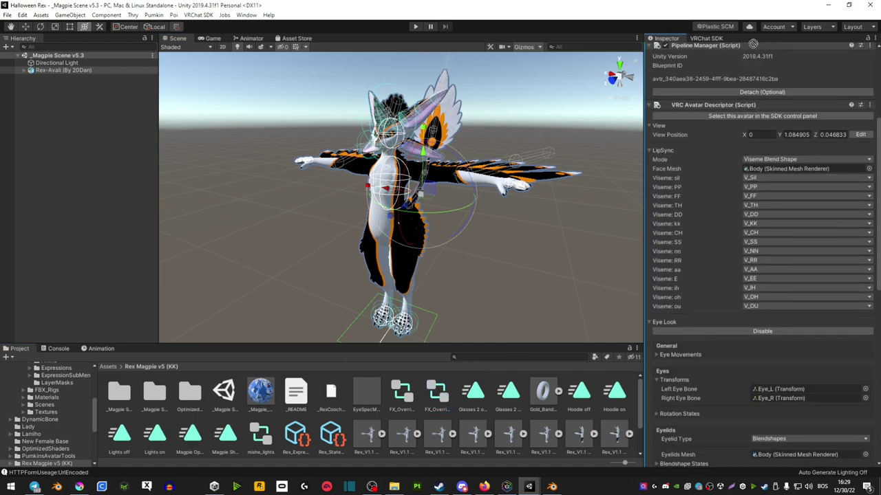
scroll(752, 43, up, 5)
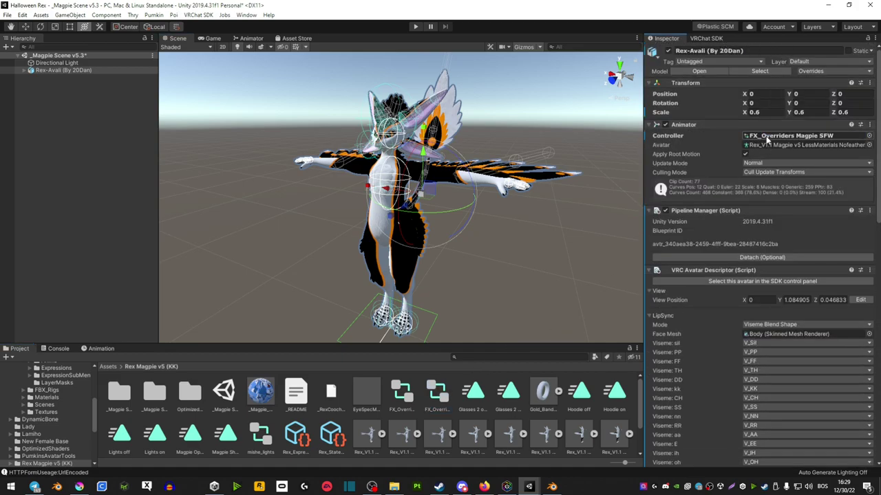
click(767, 138)
Open the FX_Overriders Magpie SFW controller and examine its parameter types and the Hue Shift float in its parameter list.
double_click(436, 392)
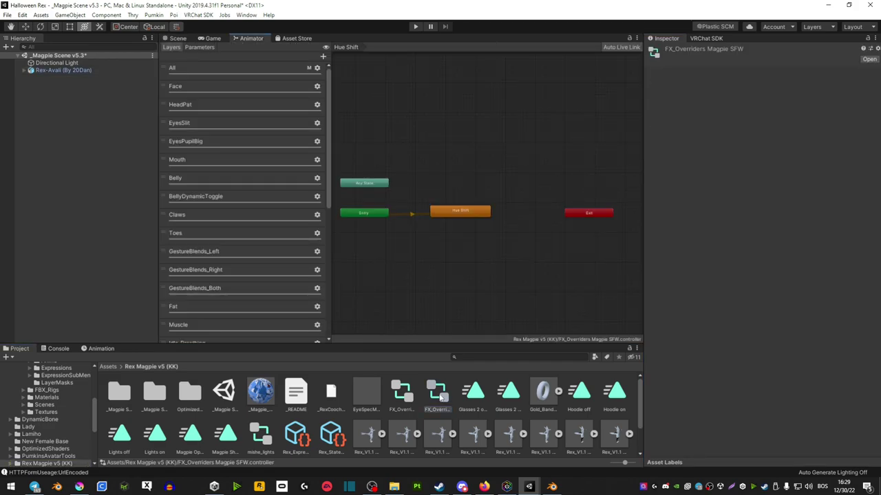
click(200, 47)
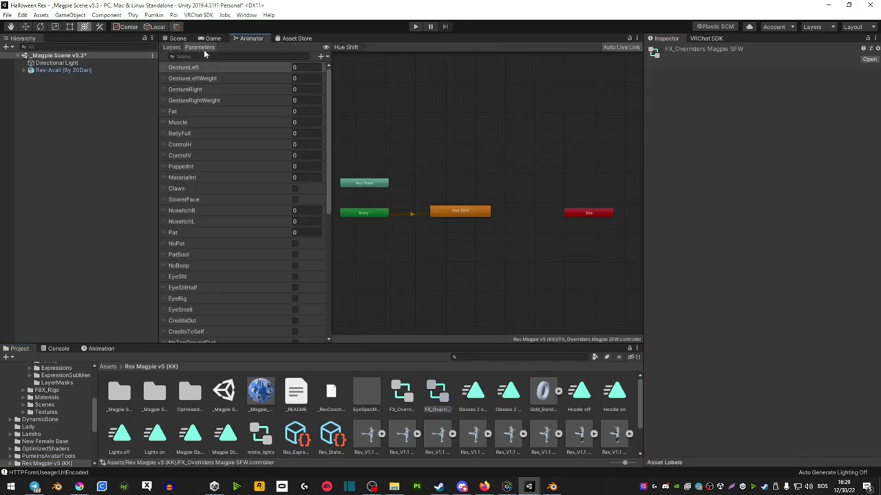
click(322, 56)
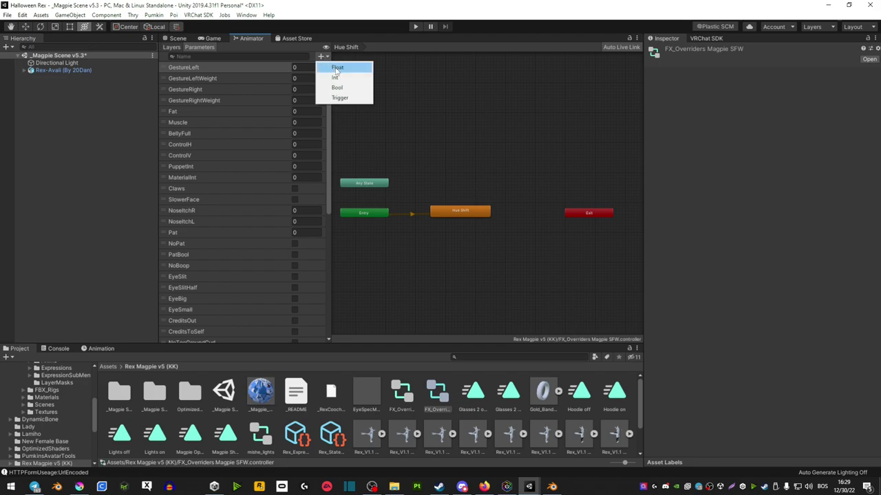
click(331, 126)
drag(325, 138, 321, 276)
double_click(185, 328)
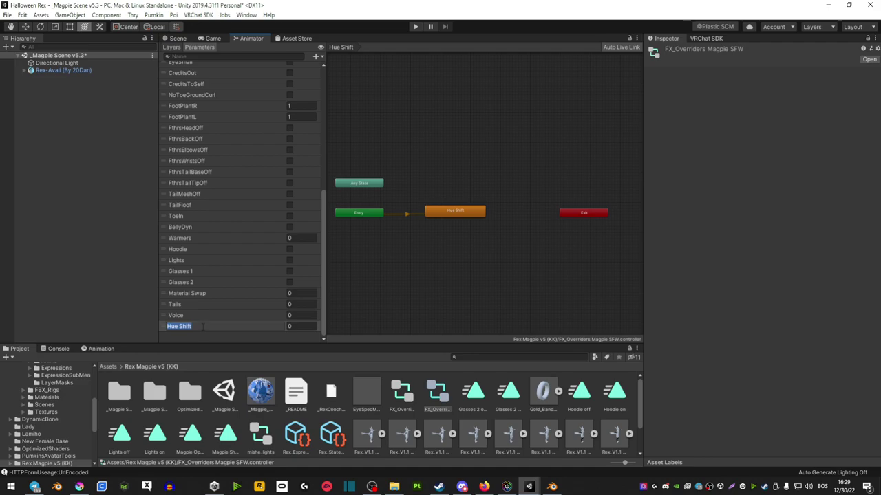
click(199, 339)
Select the Rex-Avali avatar in the scene and look through its animation clips for the Hue Shift clip and new-clip option.
click(177, 38)
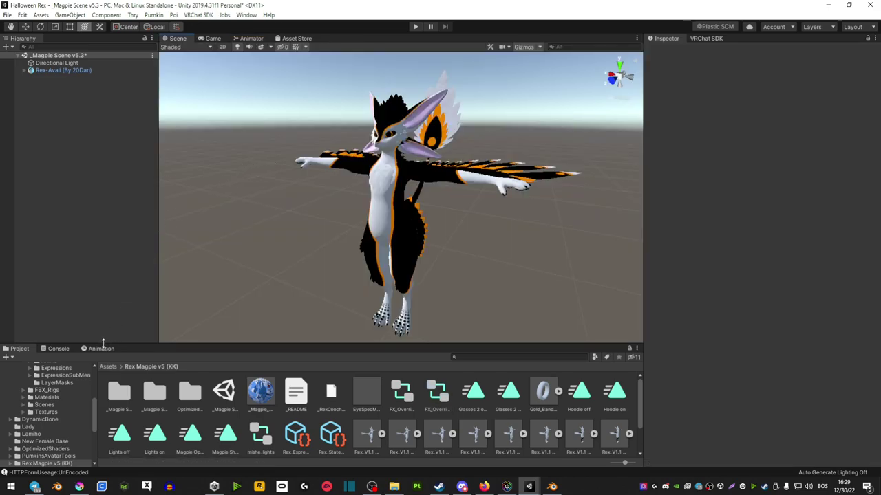
click(72, 70)
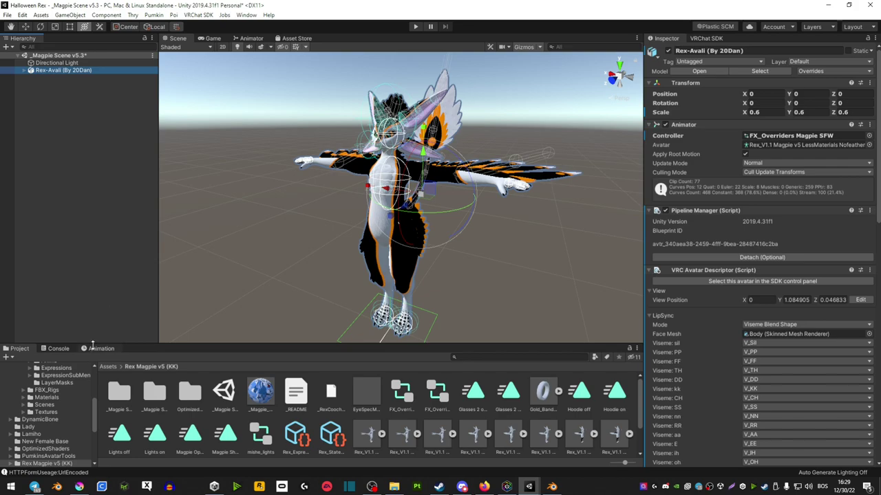
click(99, 349)
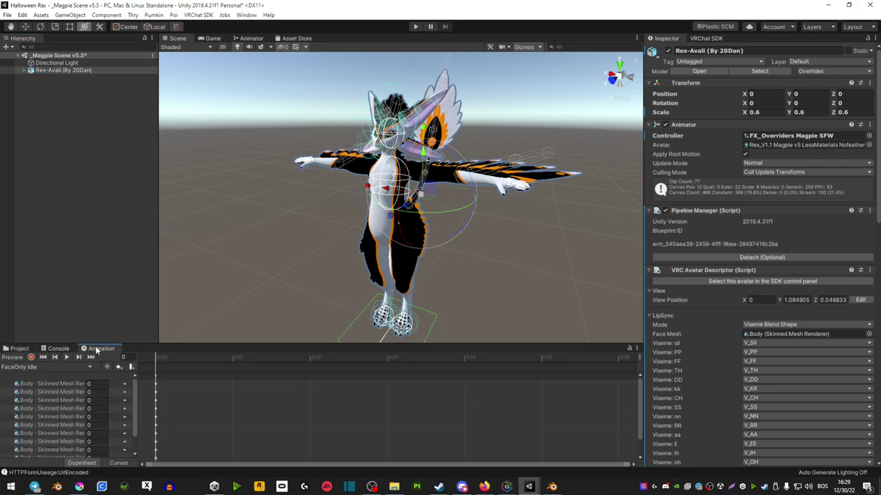
click(44, 366)
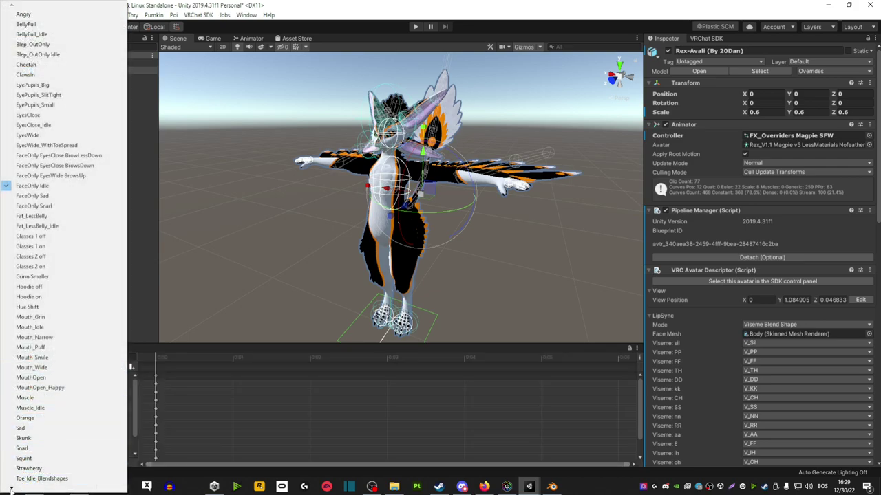
mouse_move(11, 490)
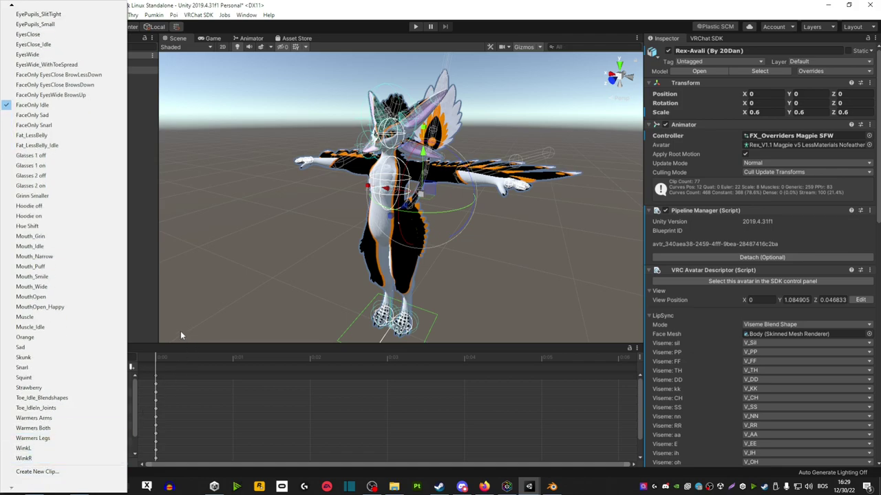
key(Escape)
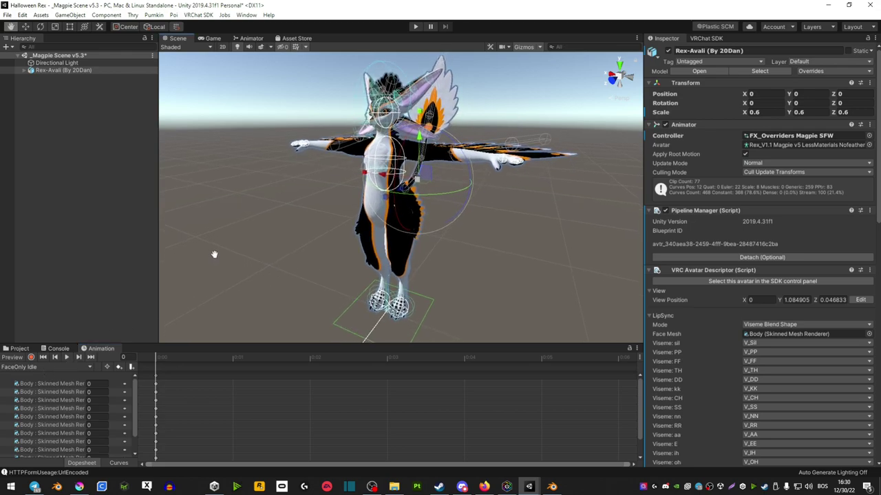
Start keyframe recording on the avatar's animation and select its main body mesh.
click(31, 357)
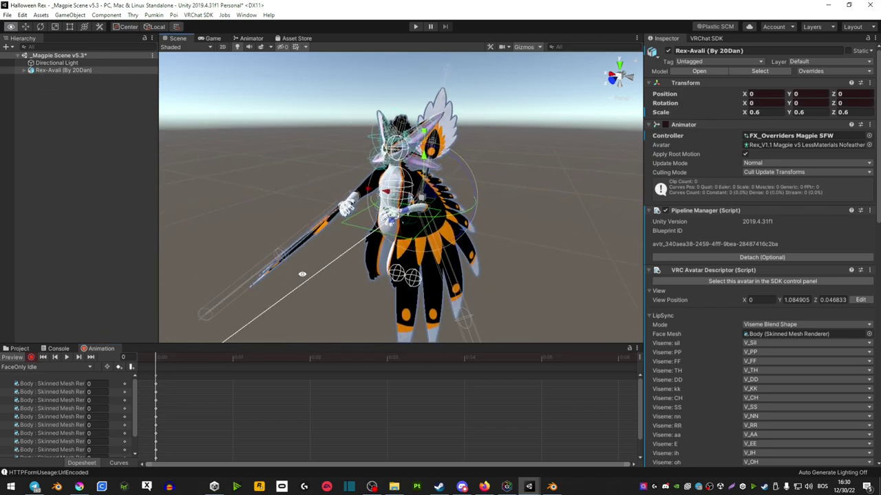
alt+scroll(302, 273, up, 8)
alt+drag(302, 273, 406, 232)
click(406, 264)
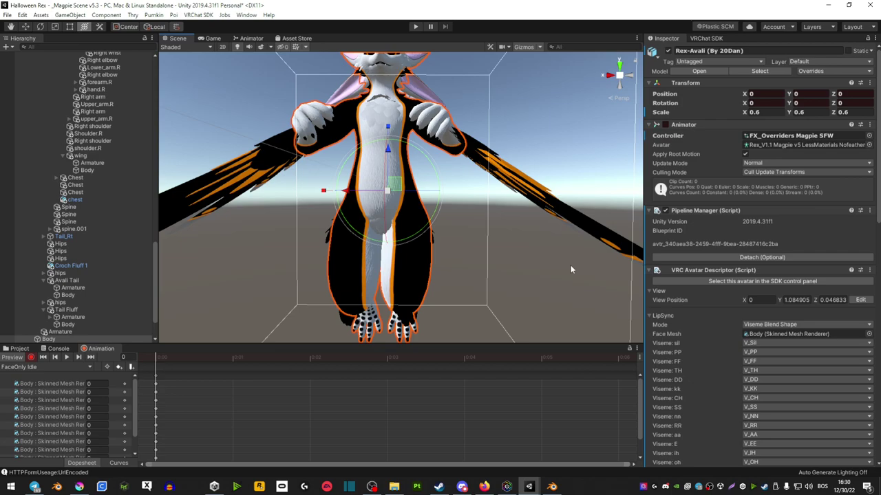
Expand the a.body material's shader settings to show the Hue Shift properties of Emission 1.
scroll(726, 314, down, 3)
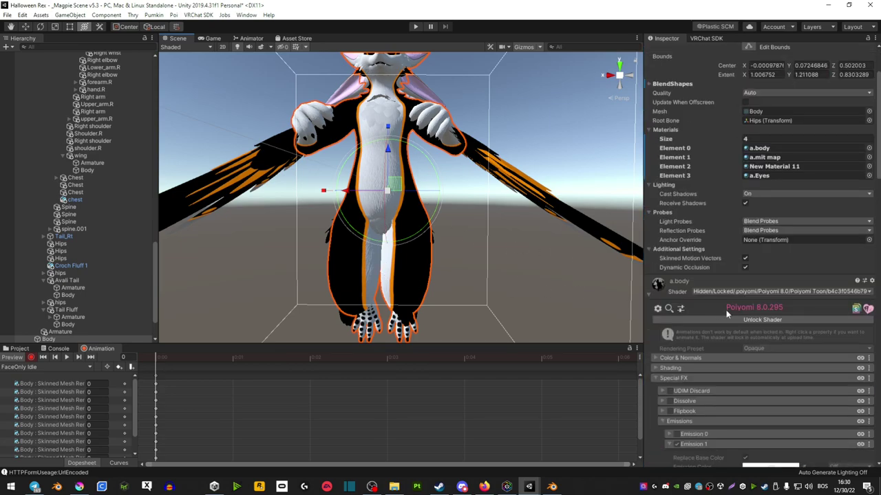
click(649, 296)
scroll(685, 255, down, 3)
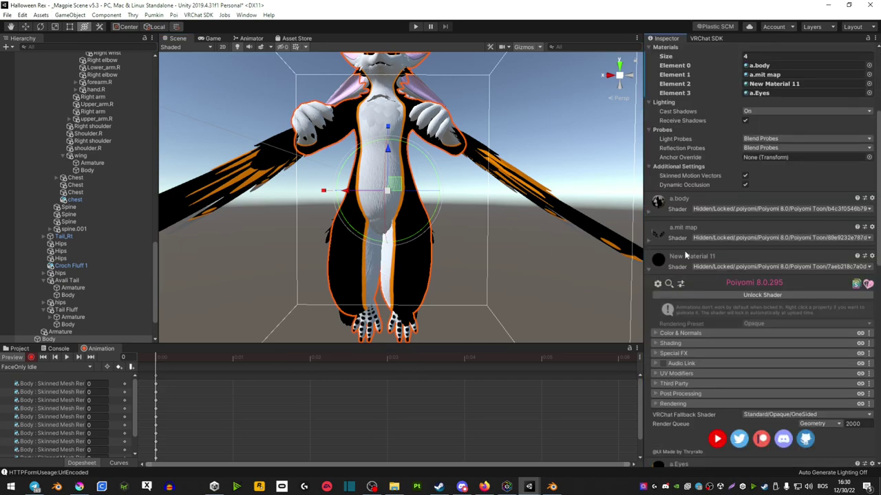
click(652, 215)
scroll(695, 238, down, 3)
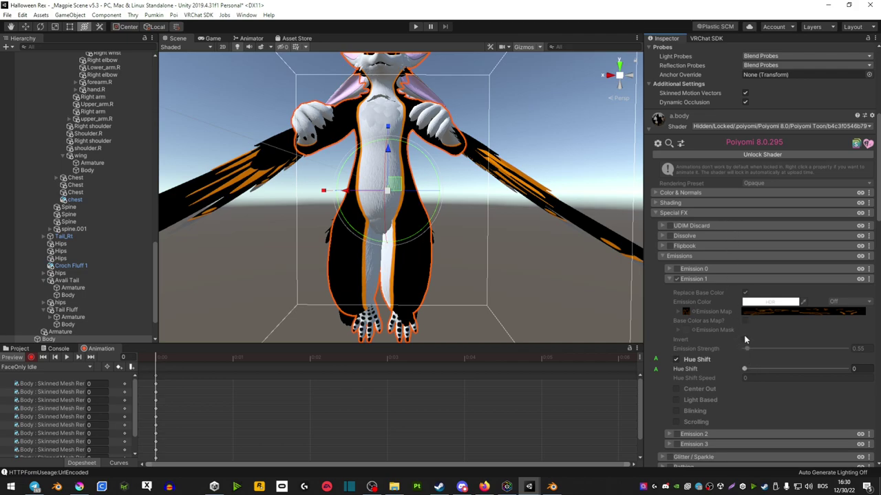
scroll(745, 340, down, 3)
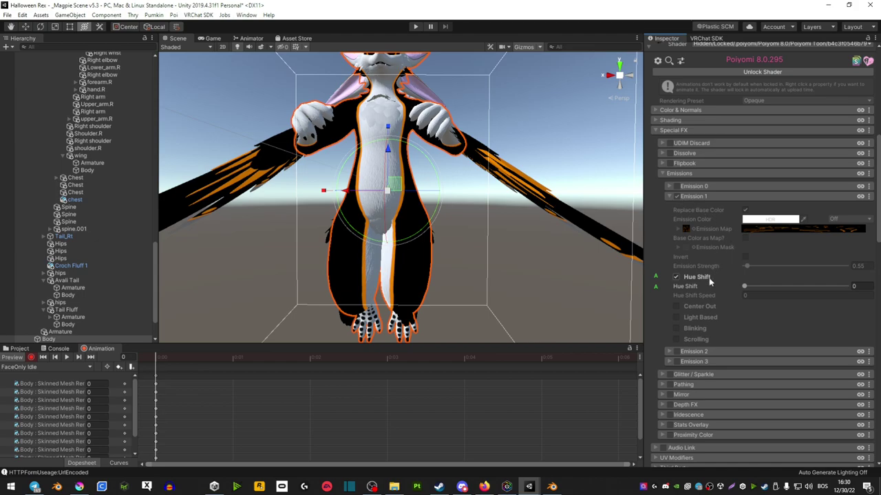
Check the animated-property options for the Emission 1 Hue Shift toggle on the a.body material.
right_click(656, 279)
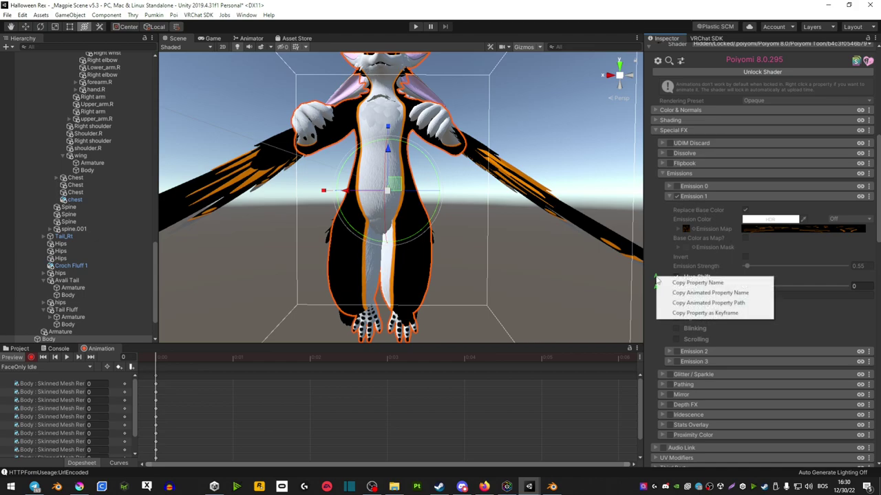
click(656, 278)
right_click(660, 276)
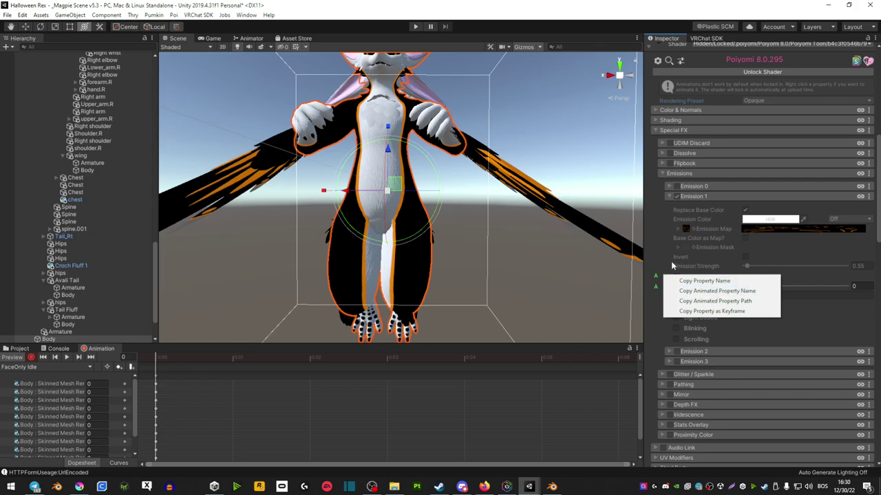
click(656, 275)
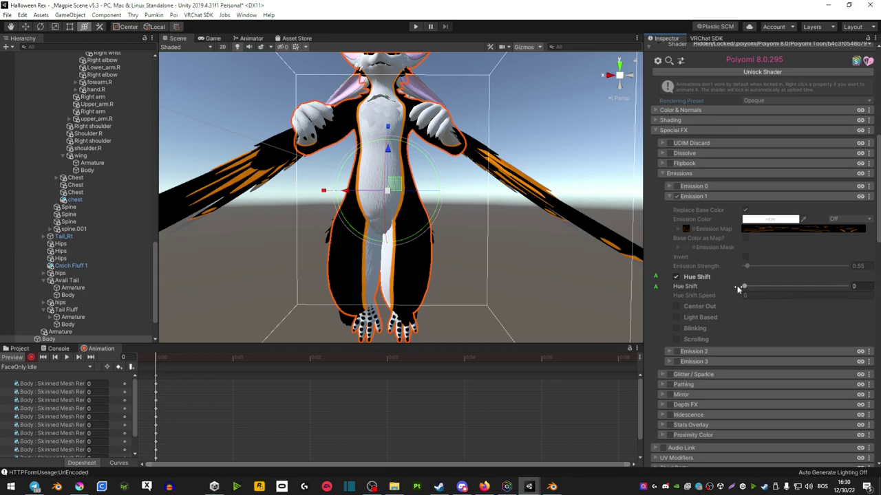
click(125, 358)
key(Return)
Select each wing mesh of the avatar in turn and inspect the Emission 1 Hue Shift settings of its material.
alt+drag(489, 250, 458, 252)
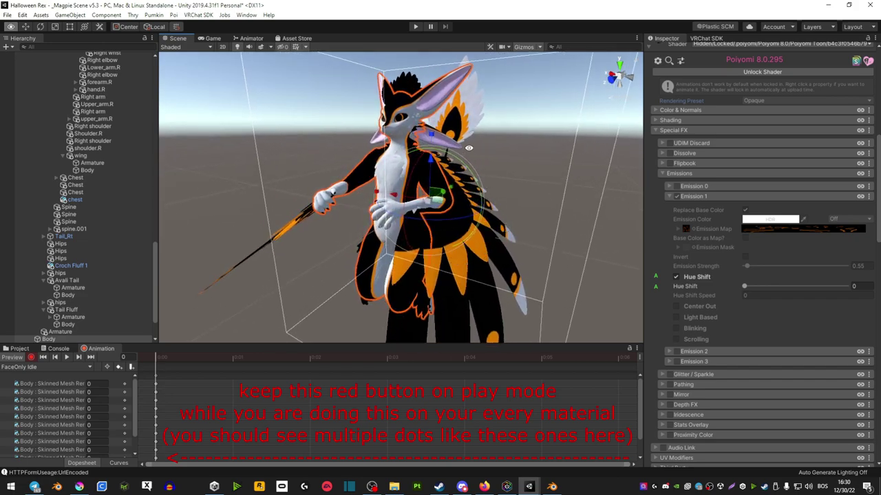
alt+drag(364, 295, 304, 246)
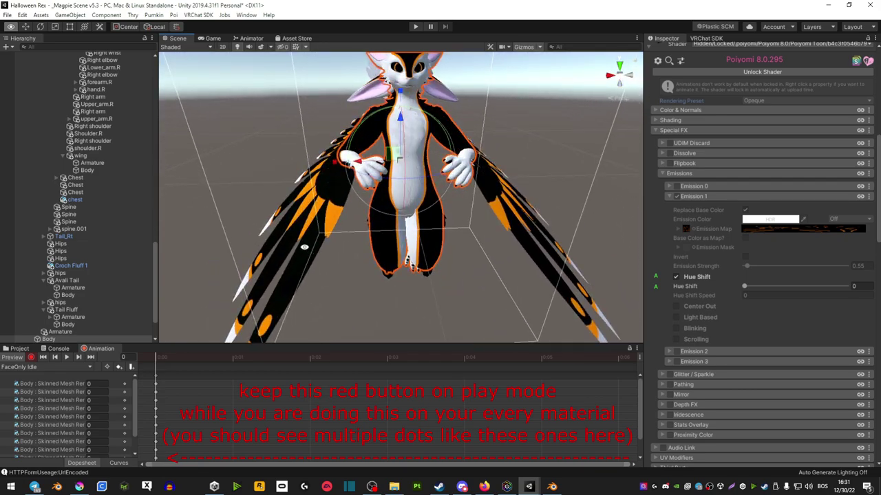
click(310, 208)
alt+drag(521, 253, 498, 238)
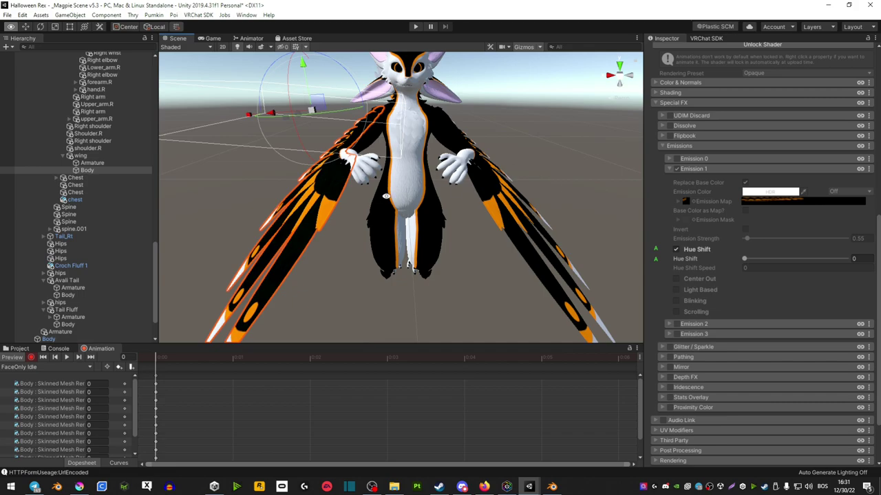
alt+drag(386, 196, 430, 209)
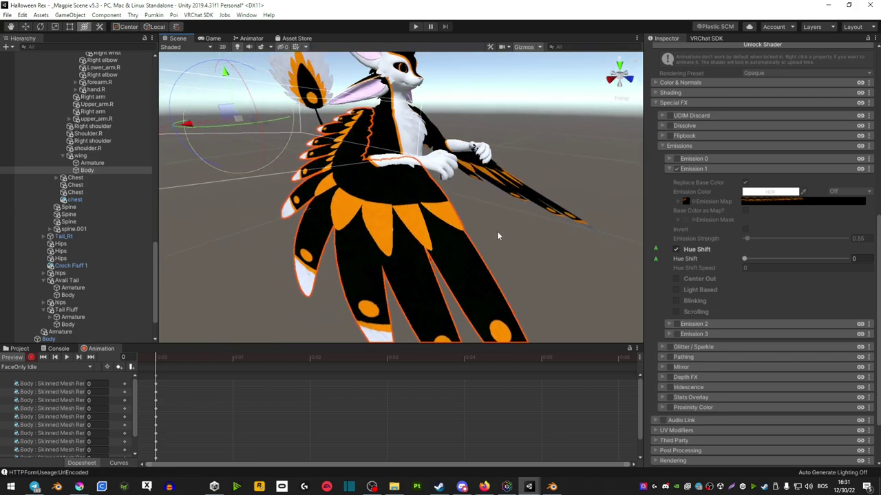
alt+drag(404, 220, 387, 232)
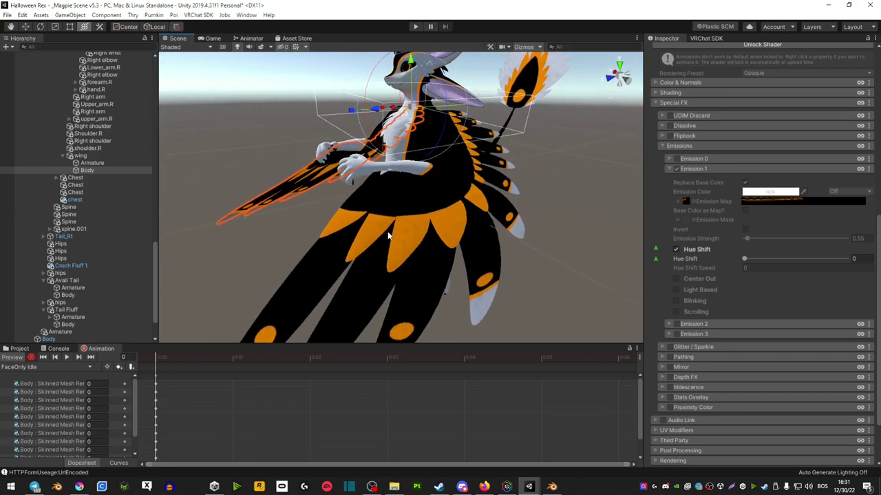
click(389, 233)
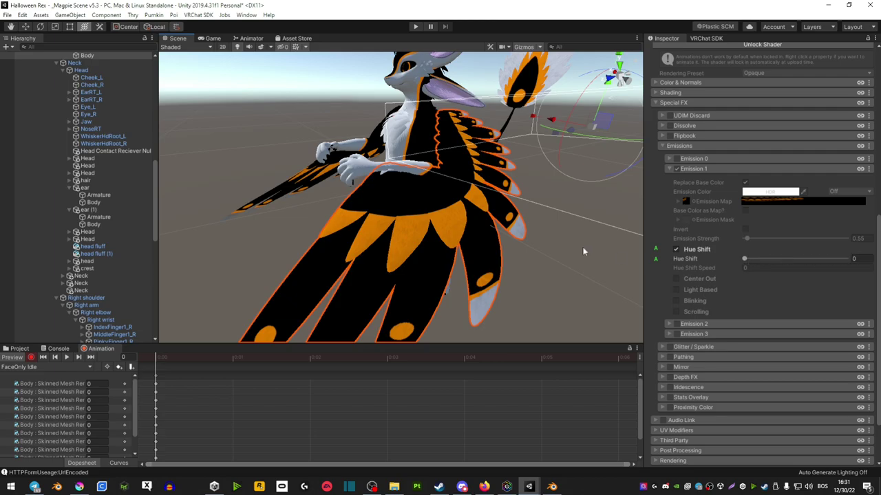
alt+drag(584, 250, 439, 240)
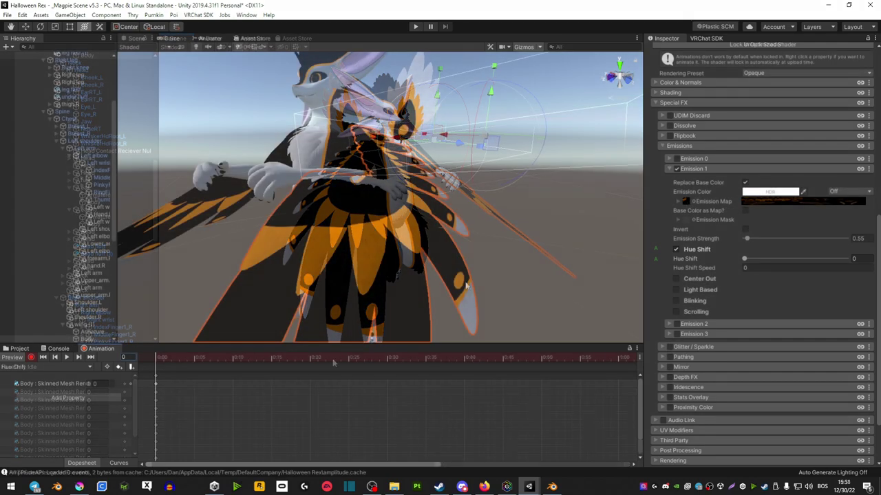
Keyframe the wing material's Emission 1 Hue Shift at 0 on frame 0 and at 1 on frame 100.
drag(743, 260, 654, 262)
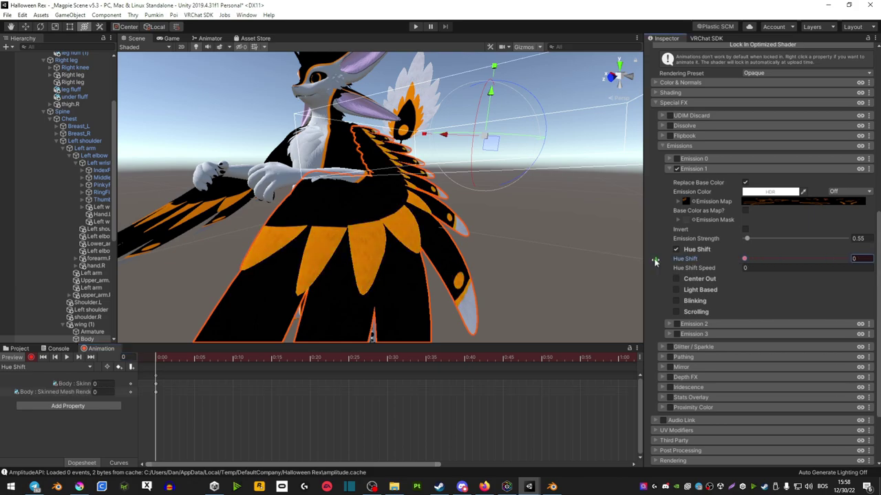
drag(389, 468, 619, 466)
click(619, 357)
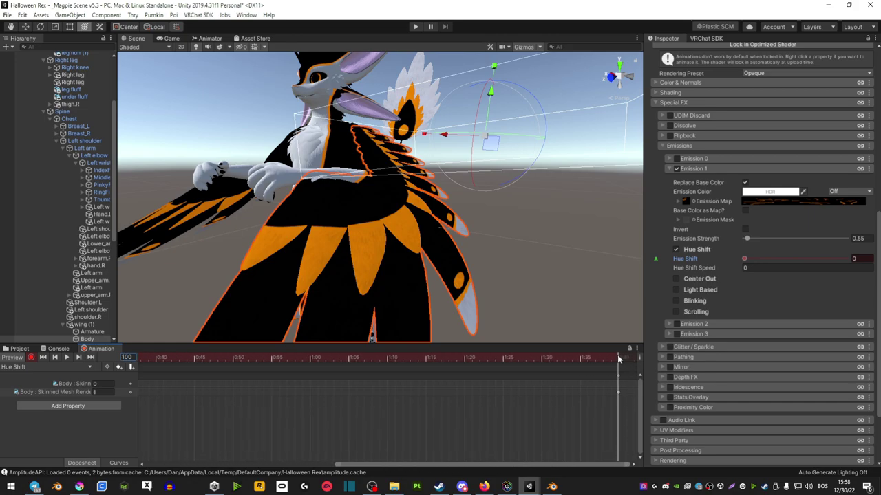
drag(746, 261, 850, 260)
drag(547, 467, 349, 466)
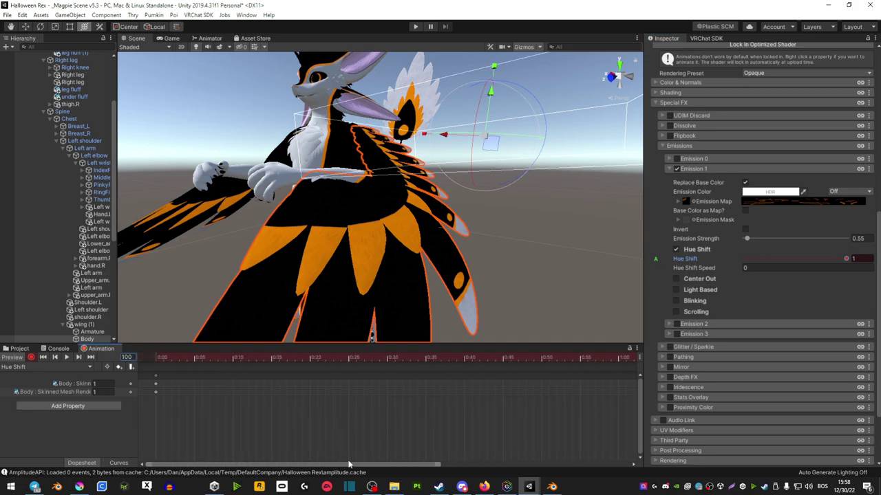
Keyframe the Emission 1 Hue Shift of the tail mesh's a.tail material at 0 on frame 0.
click(155, 359)
alt+drag(351, 193, 478, 131)
click(478, 132)
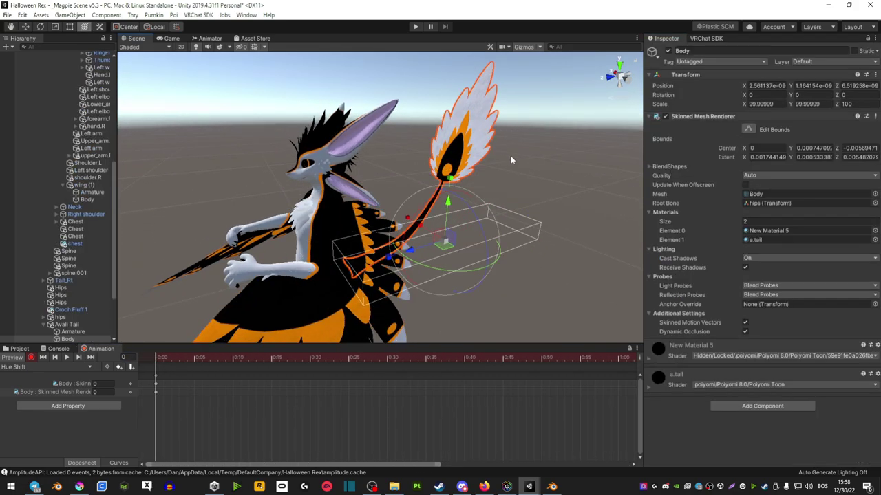
click(650, 387)
scroll(705, 376, down, 5)
scroll(705, 377, down, 5)
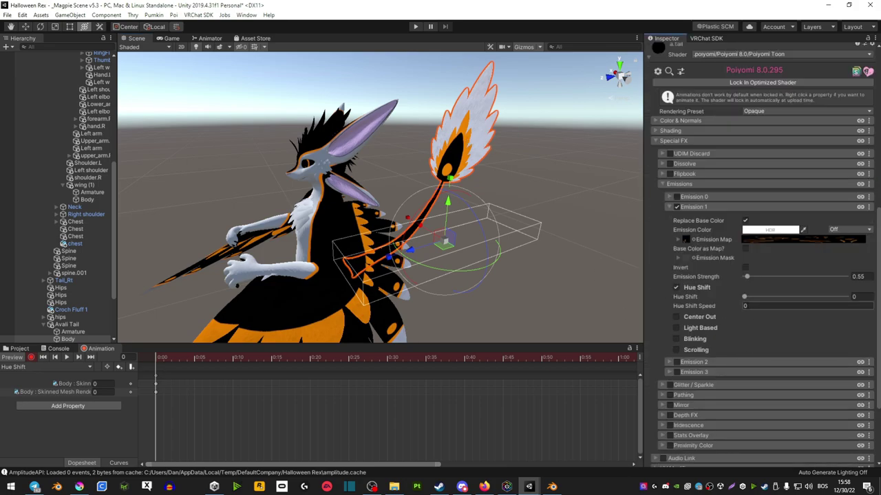
drag(744, 299, 726, 301)
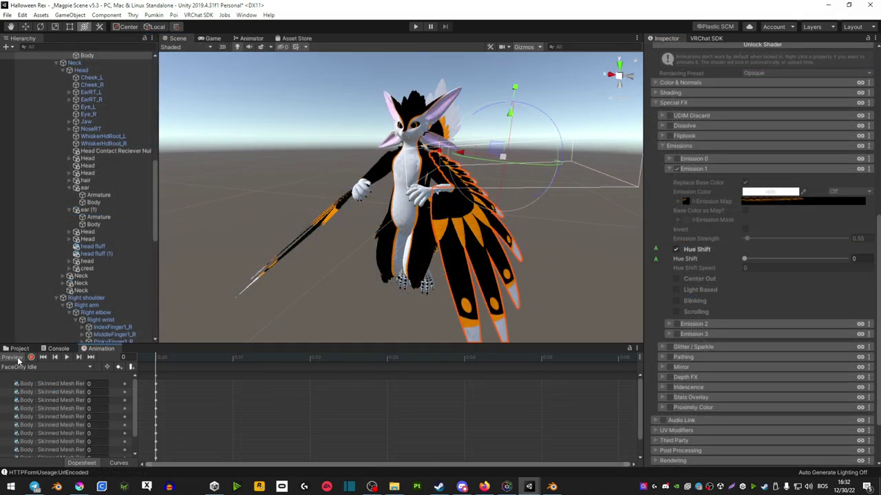
Leave the animation preview and unlock the Poiyomi shader of the a.body material on the avatar's main body mesh.
click(18, 359)
middle_drag(360, 254, 416, 249)
alt+drag(416, 249, 369, 255)
mouse_move(369, 254)
alt+right_down()
mouse_move(492, 145)
mouse_move(368, 238)
alt+right_up()
click(406, 306)
click(353, 224)
click(351, 222)
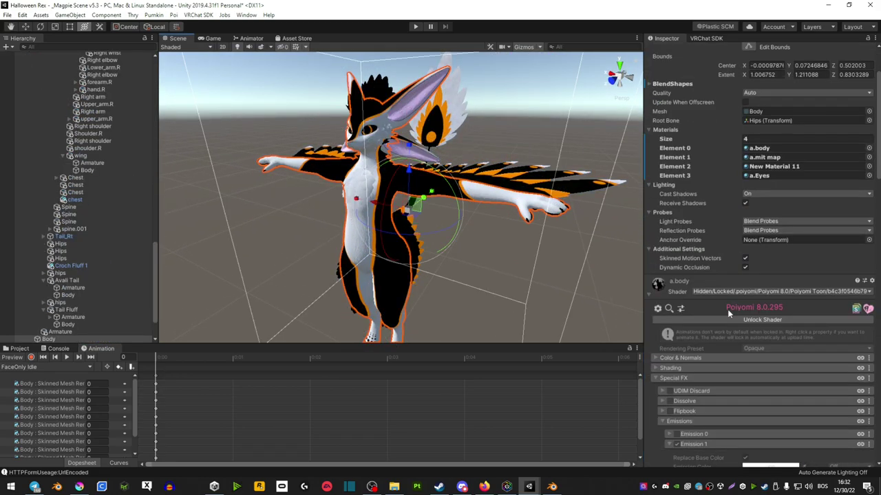
scroll(728, 310, down, 5)
click(756, 155)
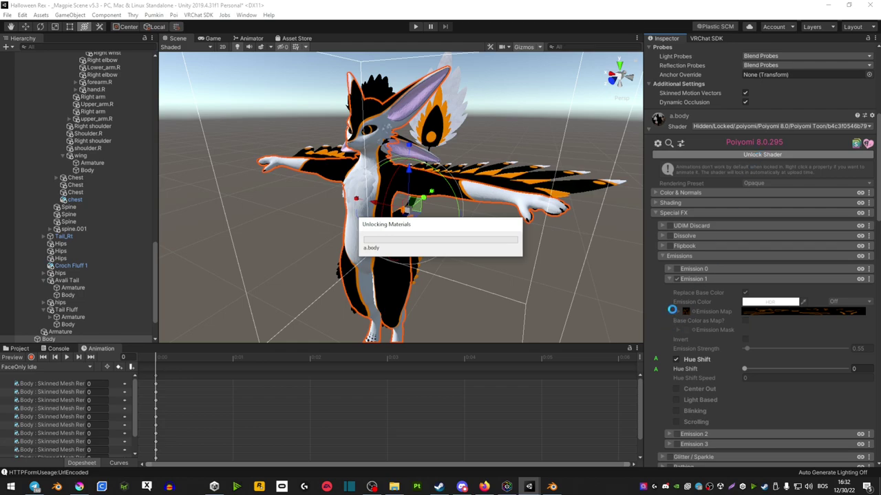
Check that the a.body material's Emission 1 Hue Shift toggle is marked as Animated (when locked), and deselect the mesh.
scroll(662, 332, down, 3)
right_click(656, 275)
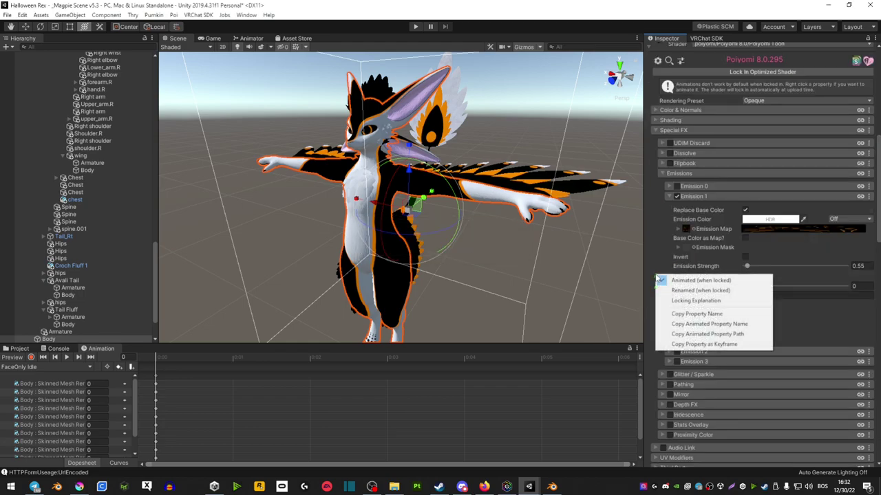
click(650, 280)
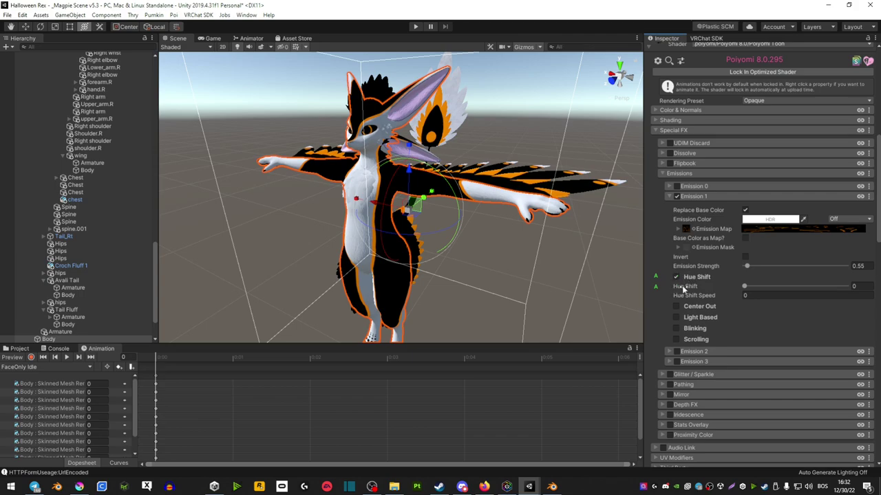
right_click(656, 276)
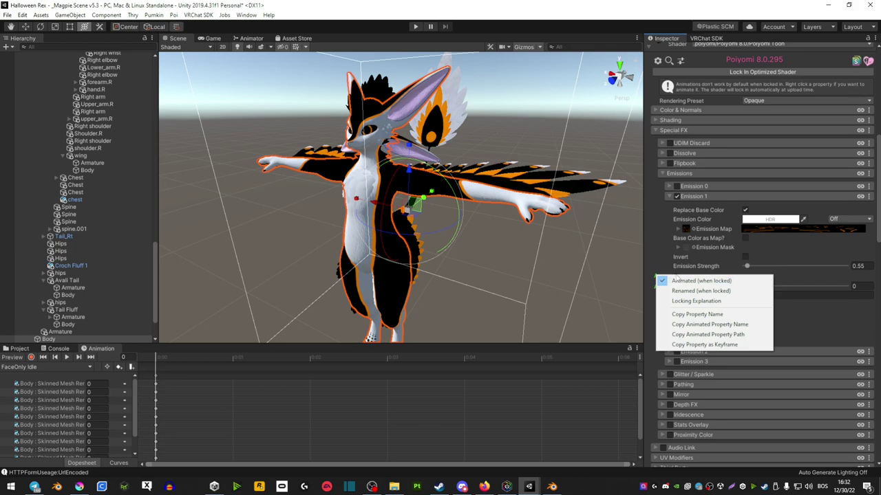
click(492, 276)
alt+drag(492, 276, 498, 255)
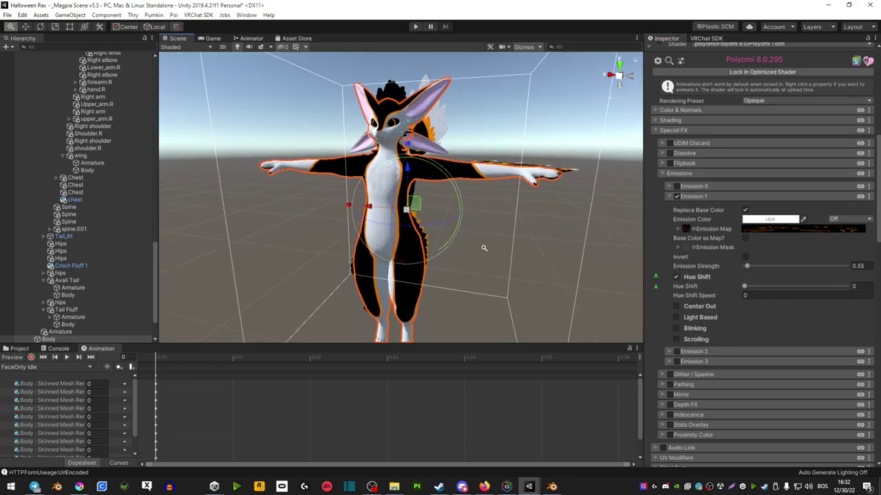
alt+drag(502, 278, 523, 268)
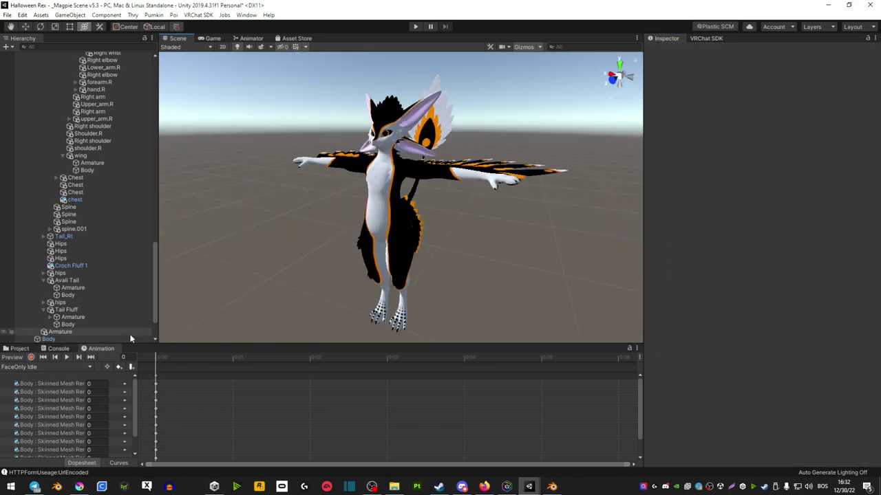
Locate the Hue Shift animation clip in the Avali assets folder and inspect its settings.
click(20, 349)
click(108, 368)
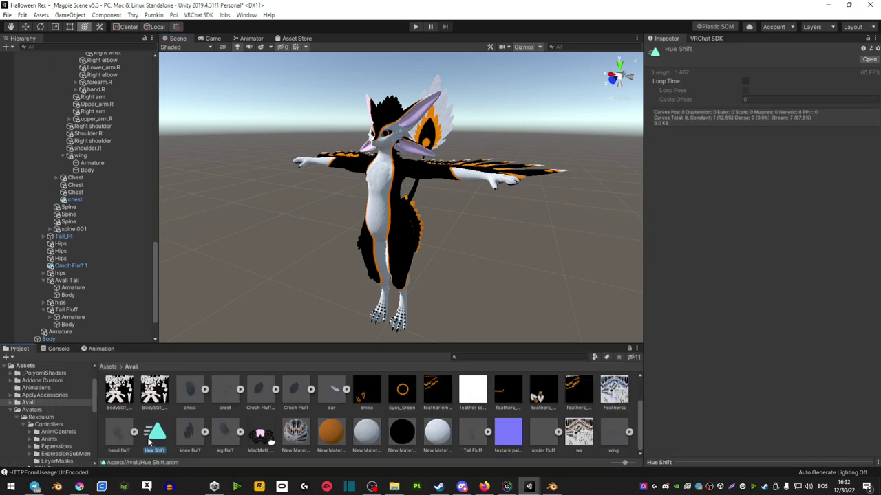
click(477, 357)
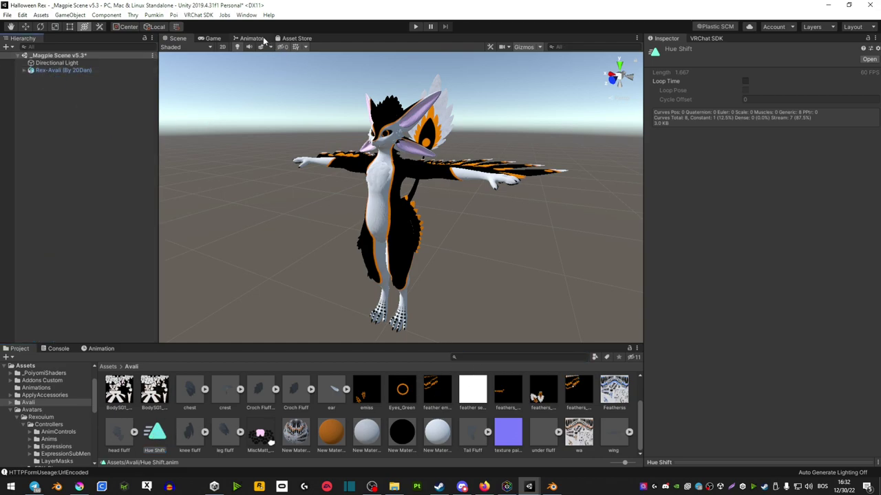
Find the Hue Shift layer in the avatar's FX animator controller and check its weight setting.
click(252, 39)
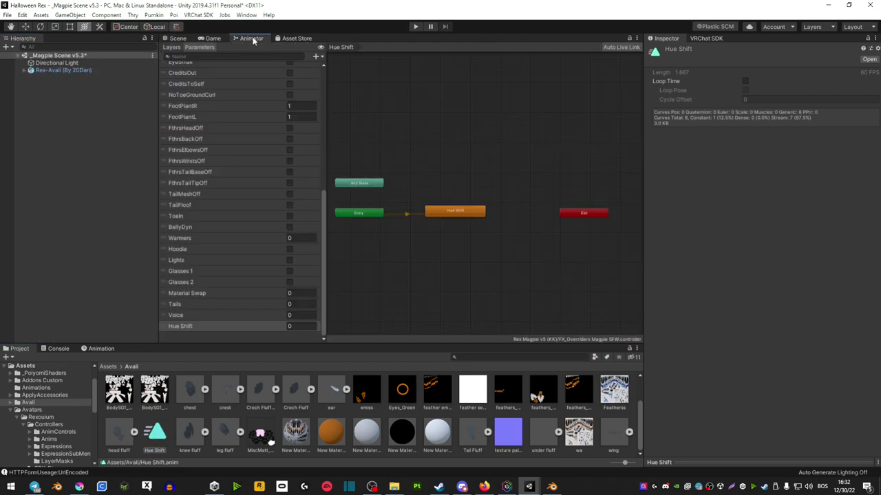
click(175, 47)
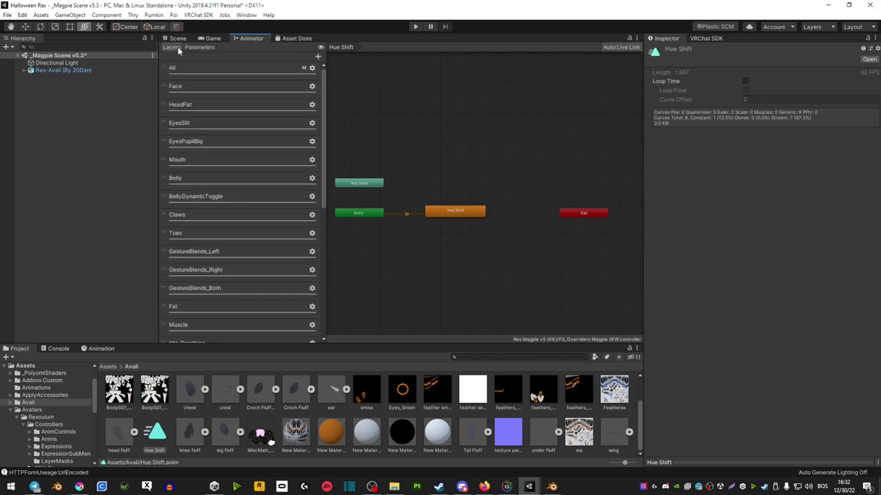
click(317, 57)
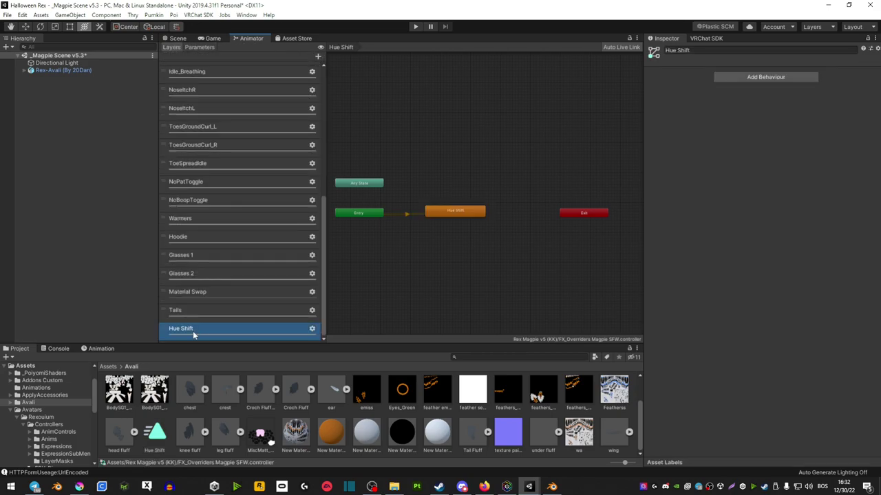
click(312, 328)
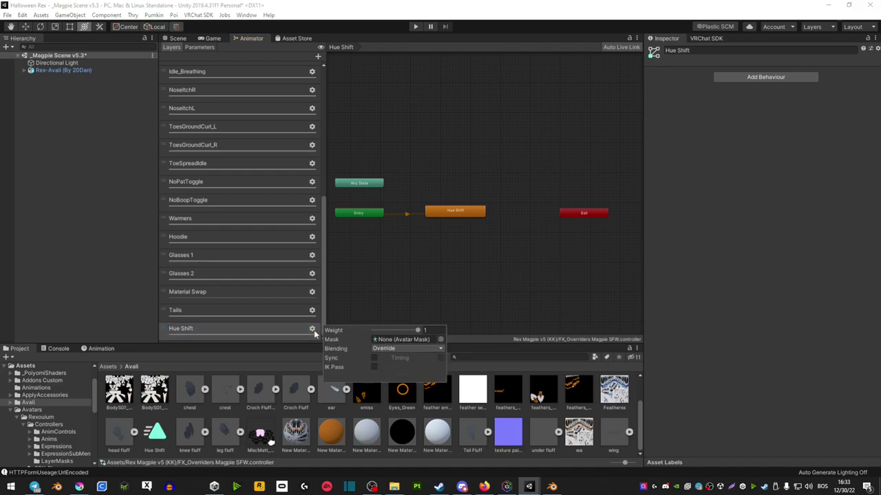
click(463, 309)
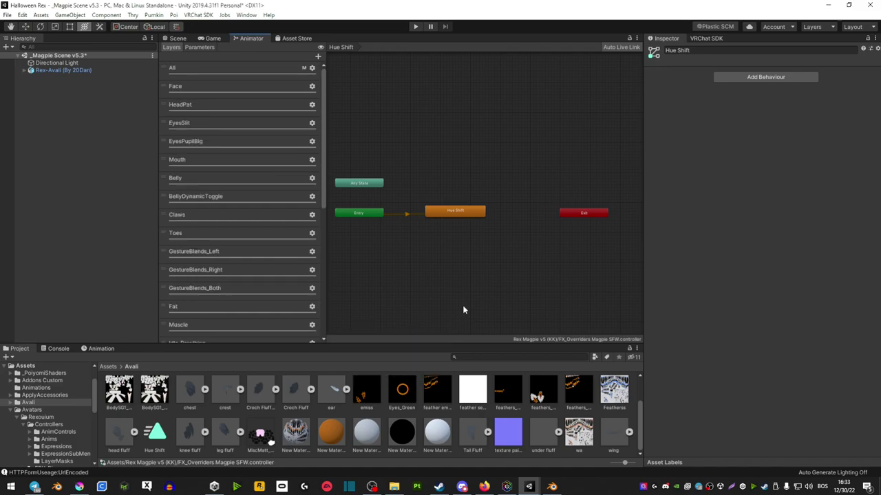
Set the Hue Shift state's Motion Time parameter to Hue Shift, and select the Hue Shift clip to check its Loop Time.
scroll(468, 275, down, 2)
scroll(469, 237, up, 3)
scroll(455, 231, down, 1)
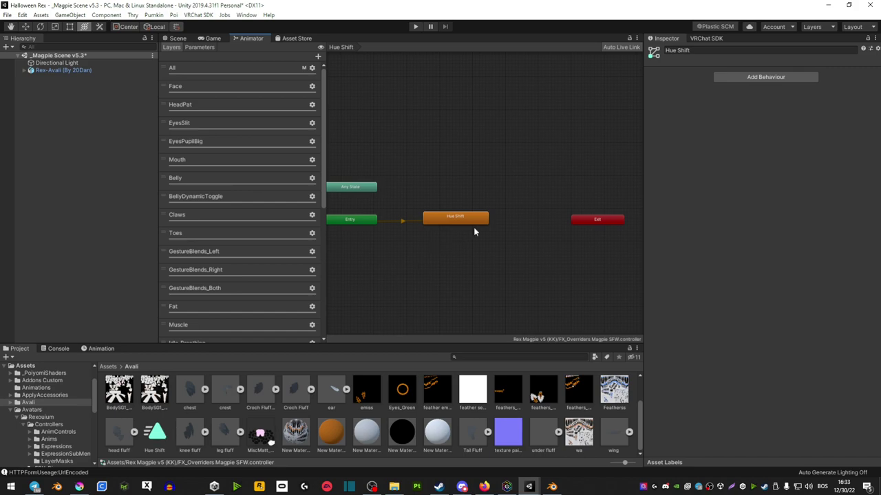
click(448, 219)
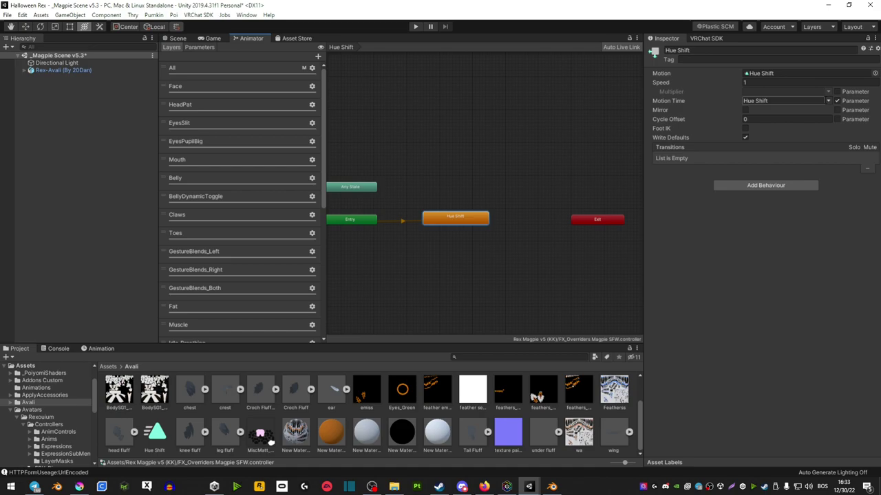
click(830, 101)
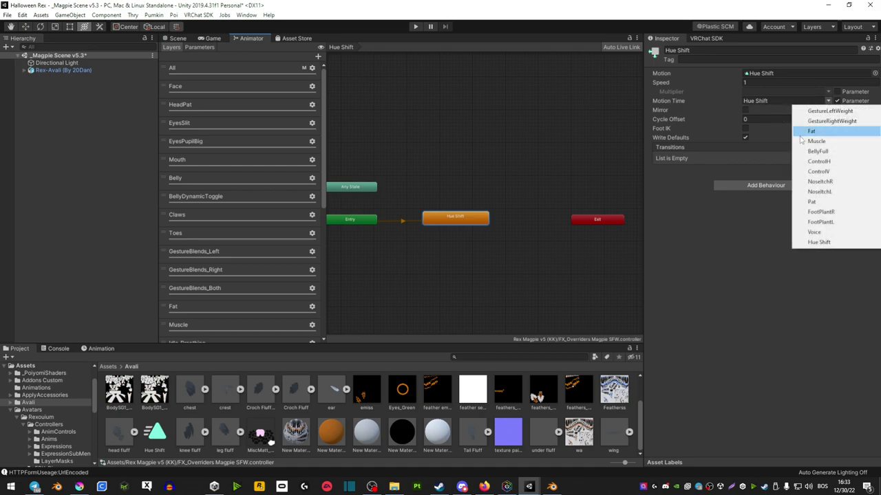
click(825, 242)
click(155, 434)
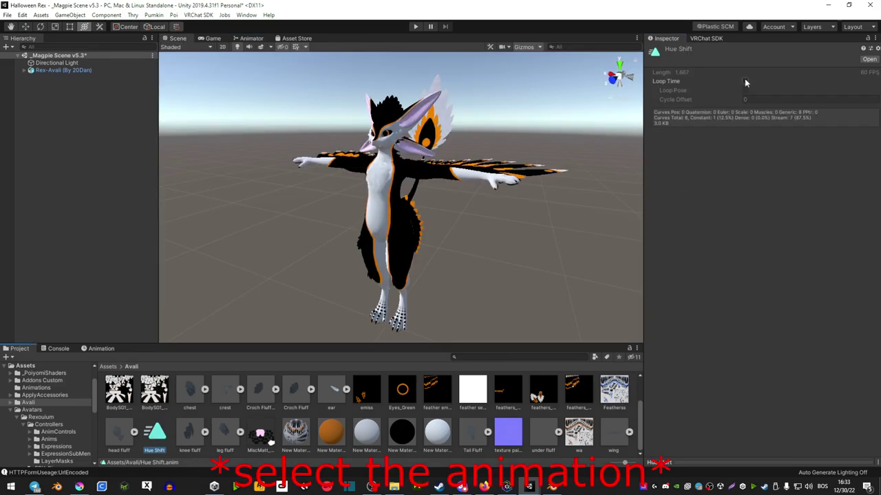
Open the Rex_StateParameters 1 Magpie expression parameters assigned in the Rex-Avali avatar's descriptor.
click(59, 70)
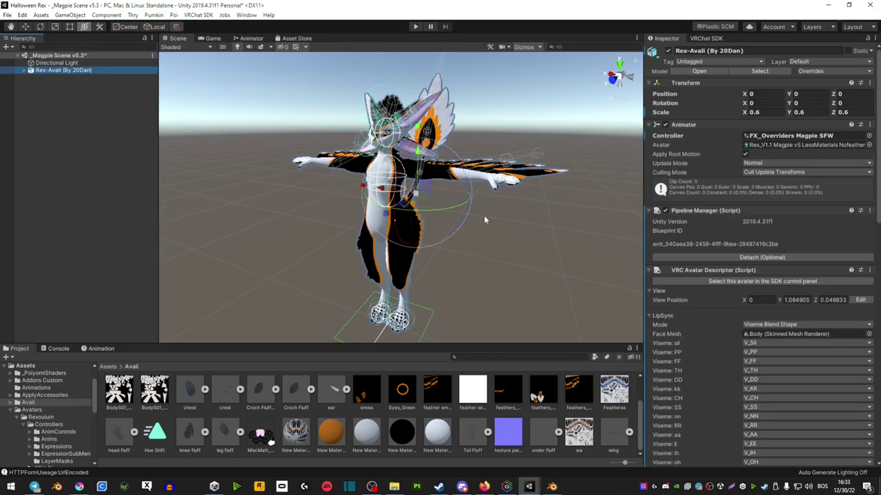
scroll(778, 350, down, 5)
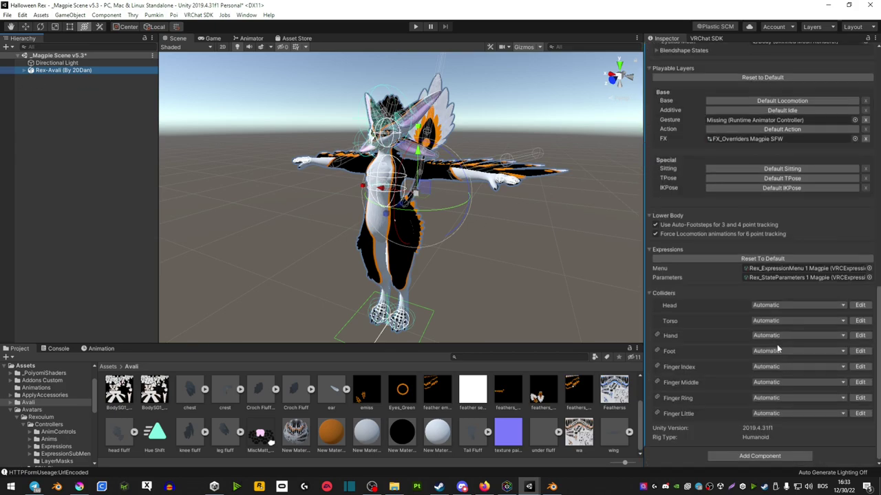
click(780, 277)
double_click(779, 277)
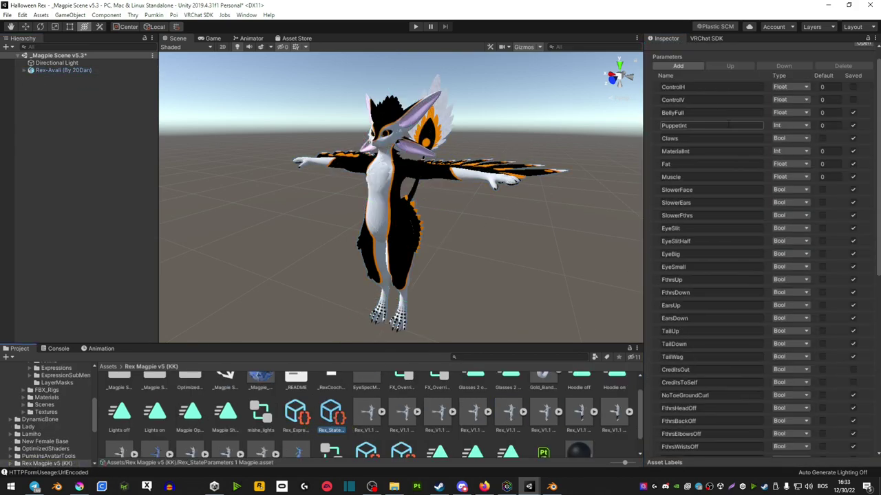
Check the name, type, default and saved settings of the Hue Shift entry in the expression parameters.
scroll(728, 124, up, 1)
scroll(696, 268, down, 9)
click(682, 349)
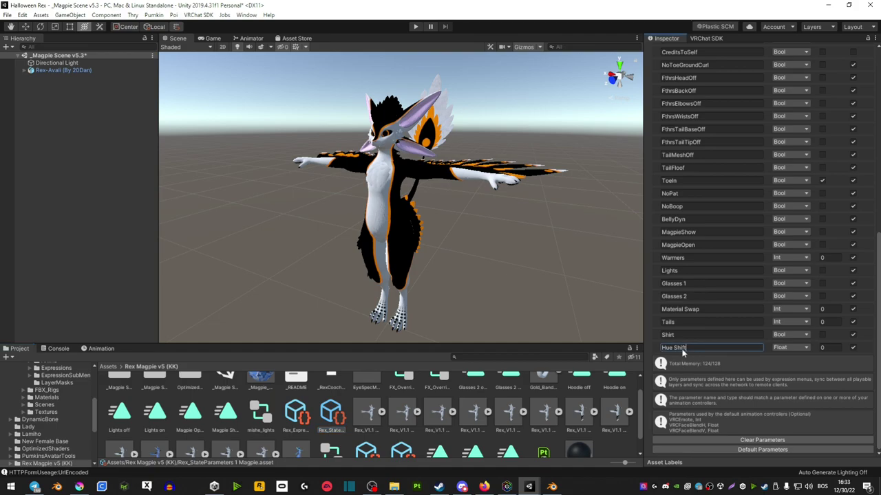
drag(683, 350, 653, 352)
right_click(709, 348)
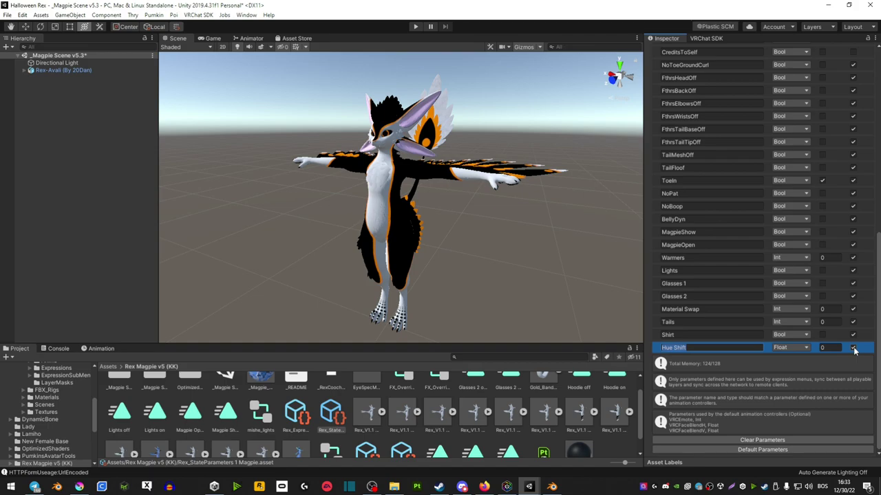
Locate the Rex_ExpressionMenu 1 Magpie asset through the avatar descriptor's expressions settings and open it.
click(300, 417)
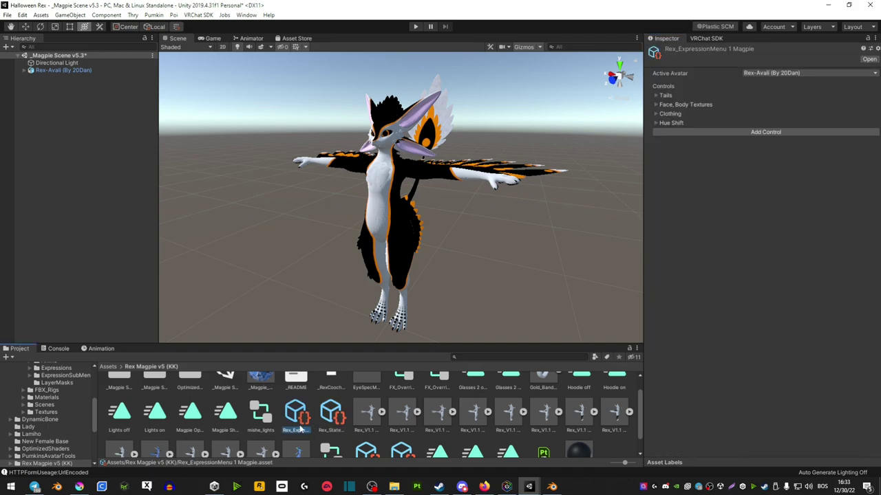
click(62, 70)
scroll(731, 370, down, 10)
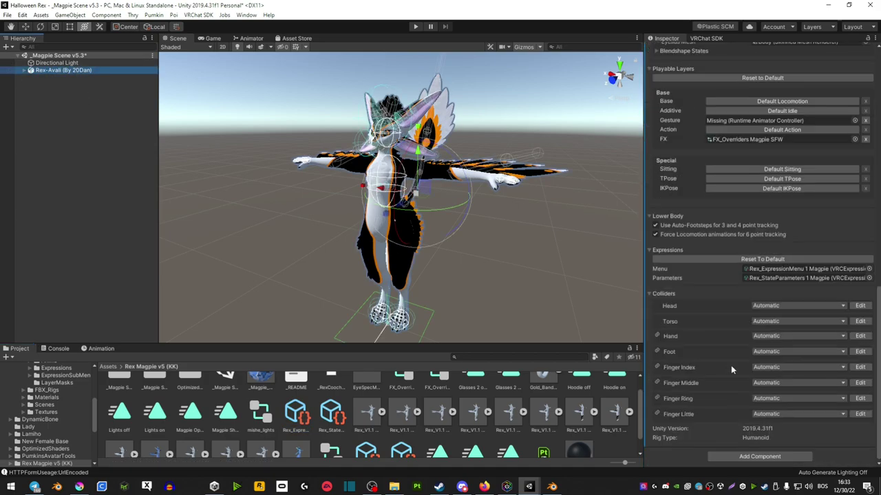
click(770, 269)
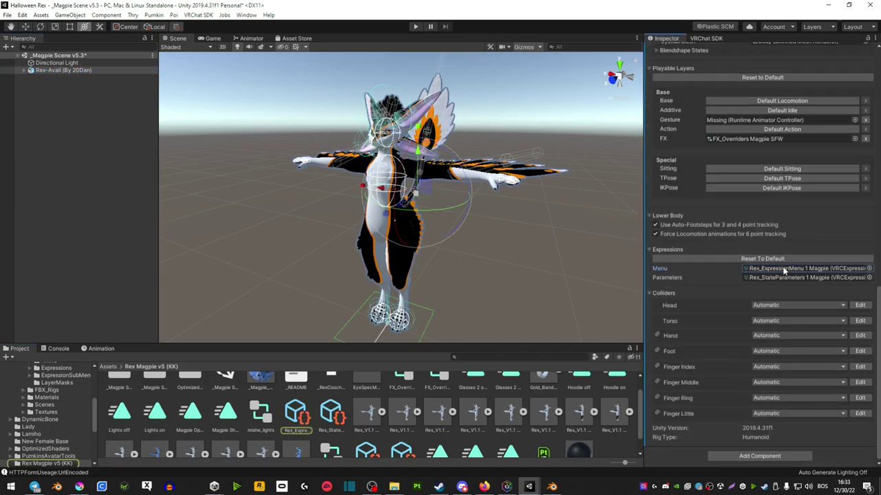
click(309, 412)
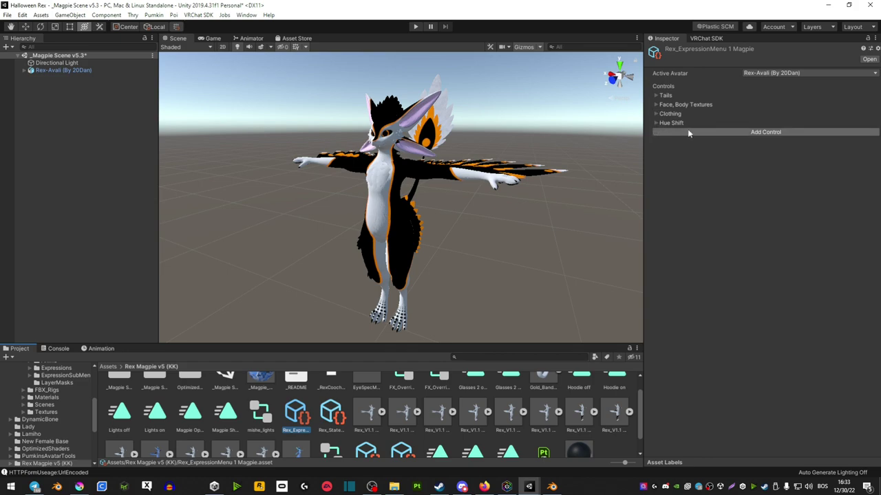
Expand the Hue Shift control of the expression menu and check its name, puppet type and rotation parameter.
click(659, 123)
click(783, 144)
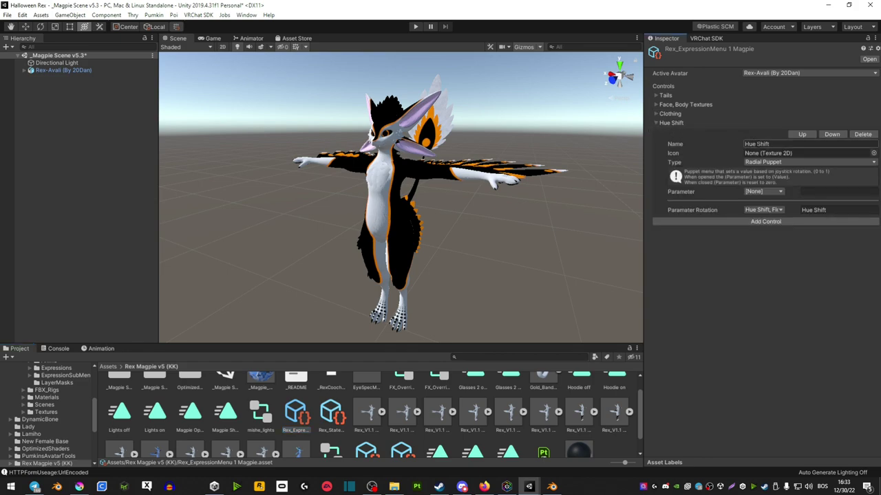
double_click(783, 144)
click(769, 210)
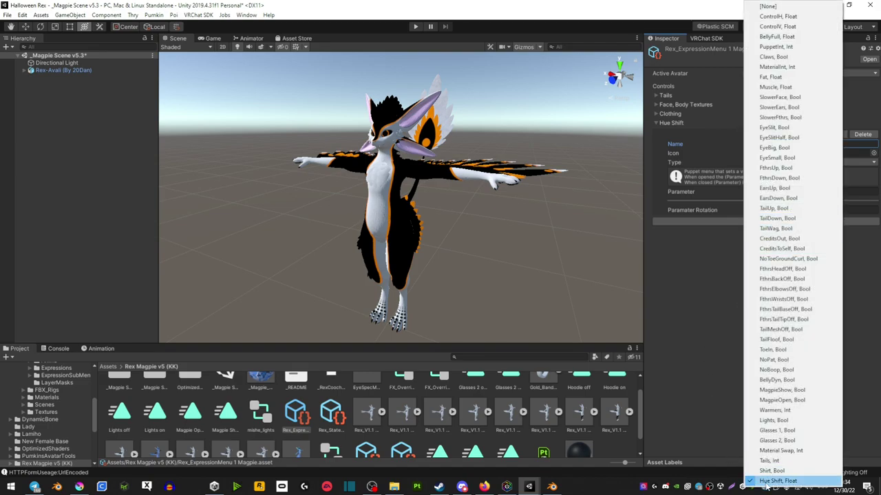
click(708, 382)
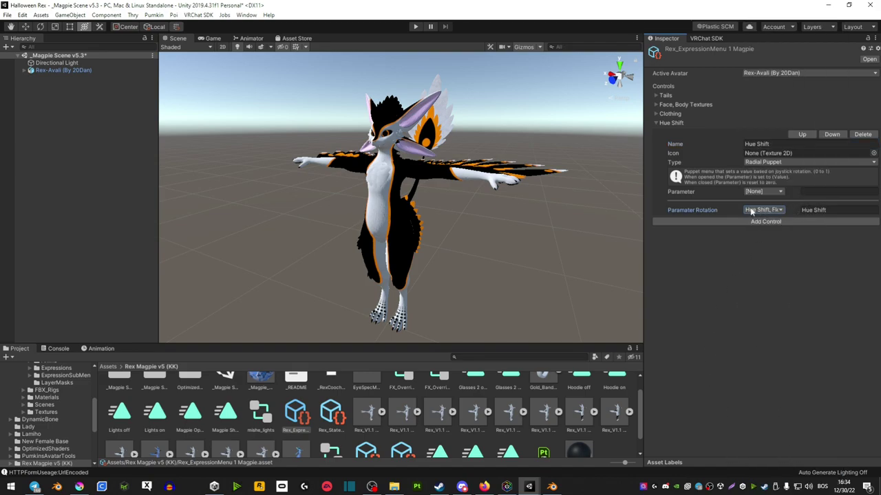
Clear the Rex-Avali avatar's Animator controller by assigning None in place of FX_Overriders Magpie SFW.
click(61, 70)
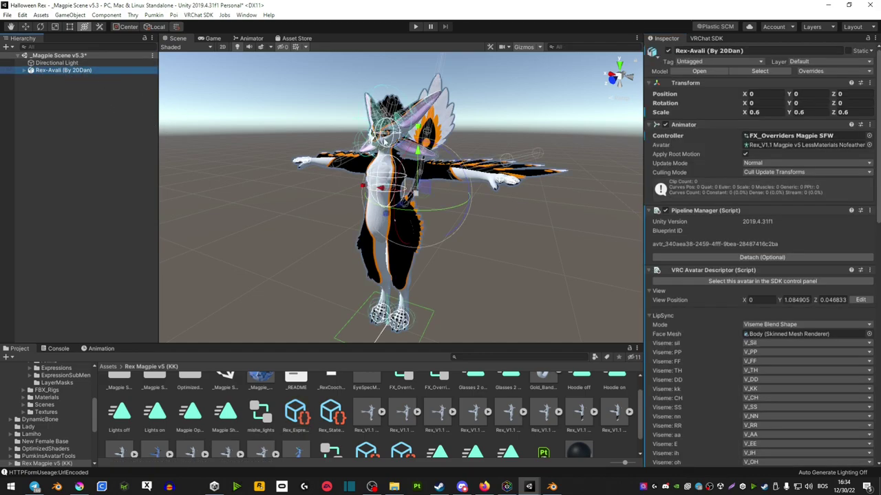
click(869, 136)
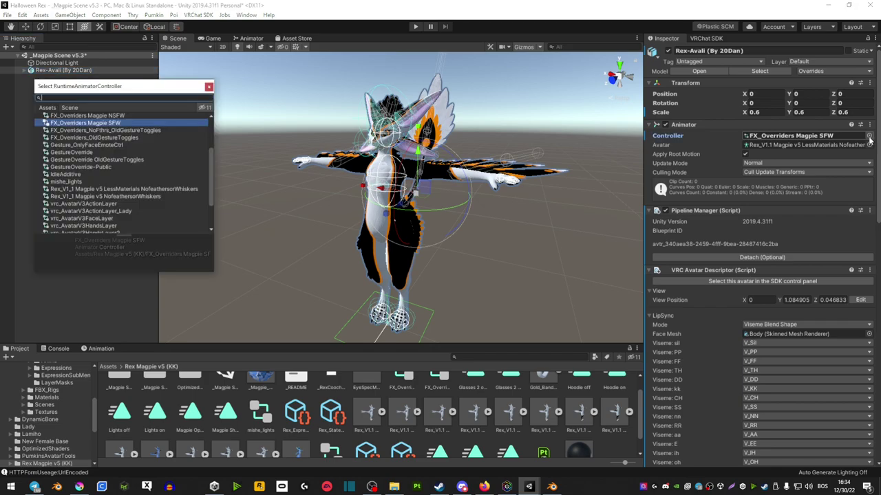
scroll(104, 158, up, 3)
click(99, 116)
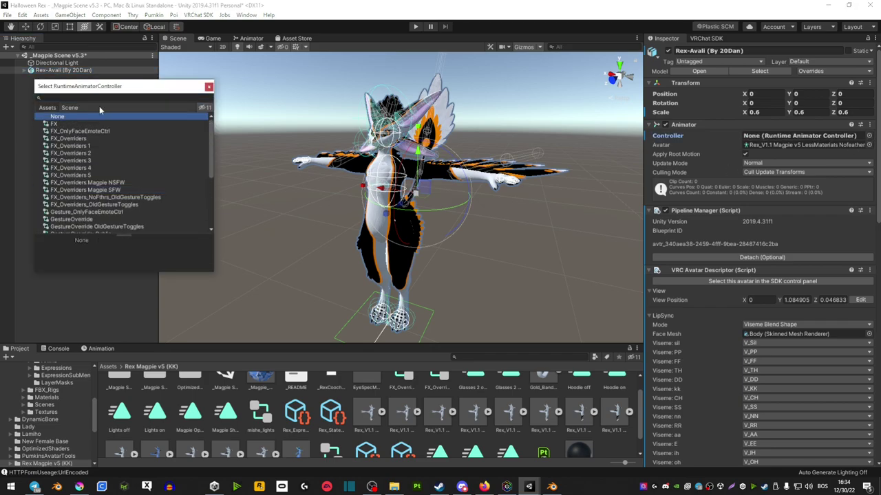
click(208, 86)
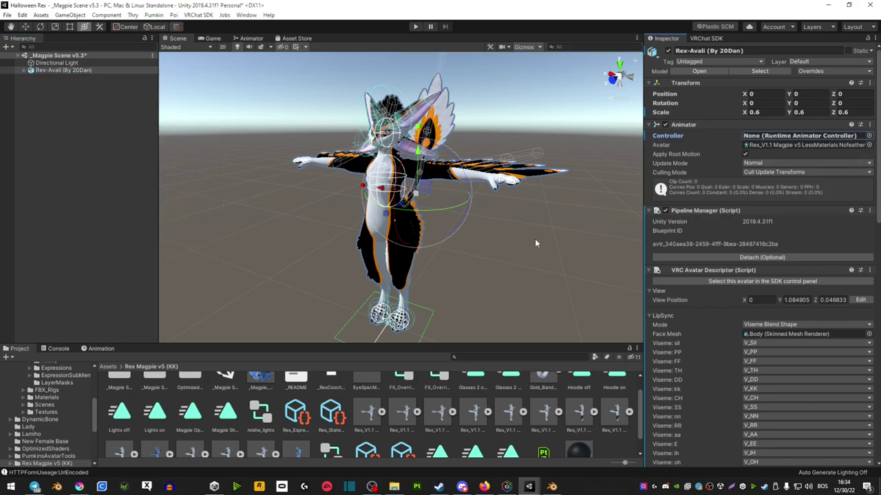
Deselect the avatar and open the VRChat SDK control panel.
alt+drag(535, 239, 508, 247)
click(508, 252)
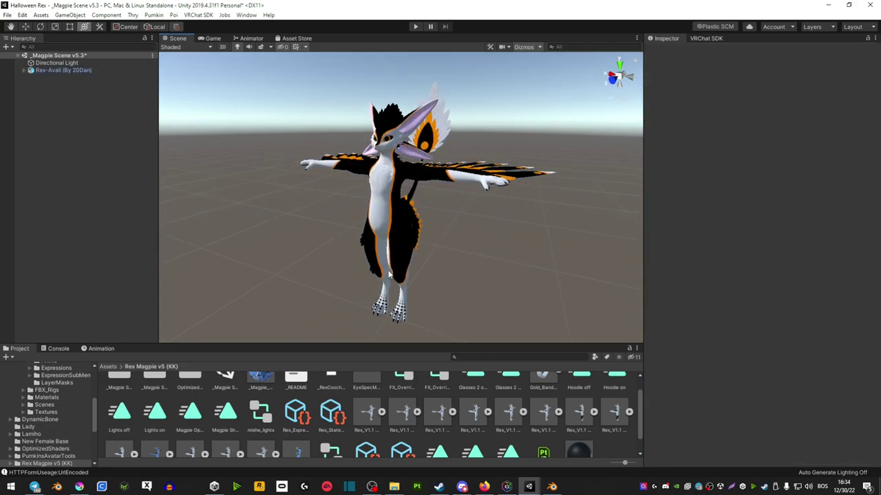
click(707, 40)
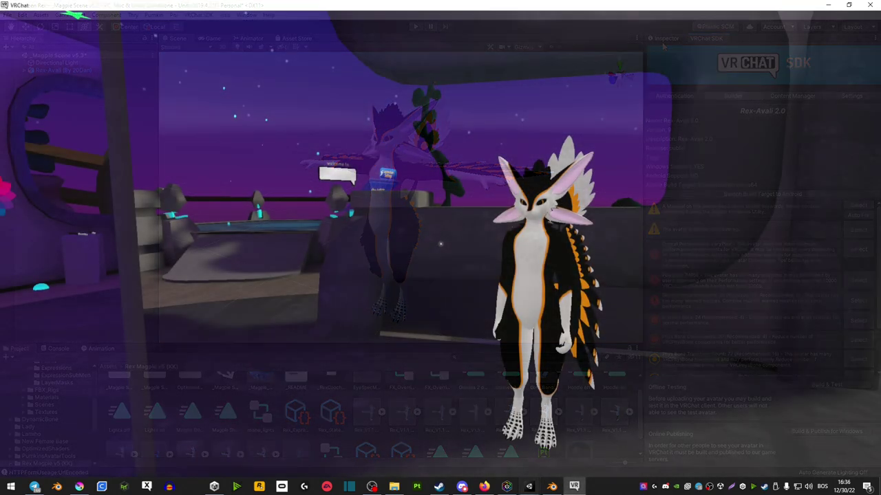
In VRChat, set the avatar's Hue Shift expression to about 74% and walk closer to inspect the recolored markings.
key(r)
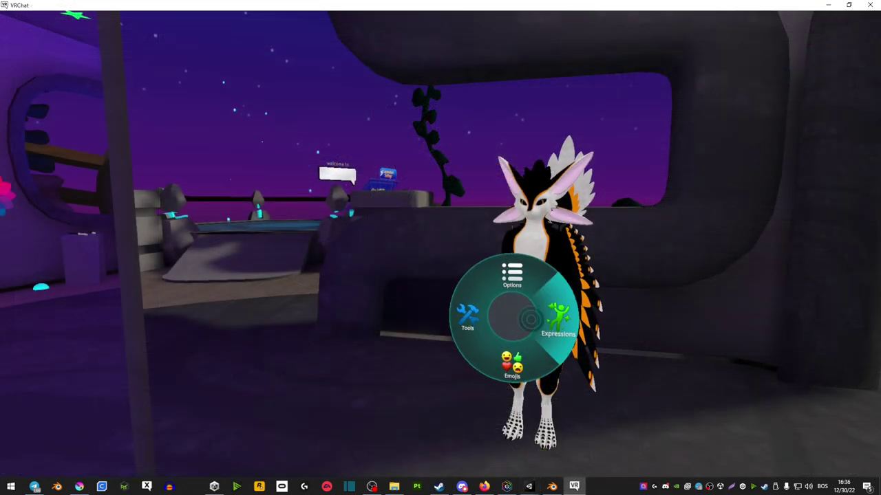
click(480, 299)
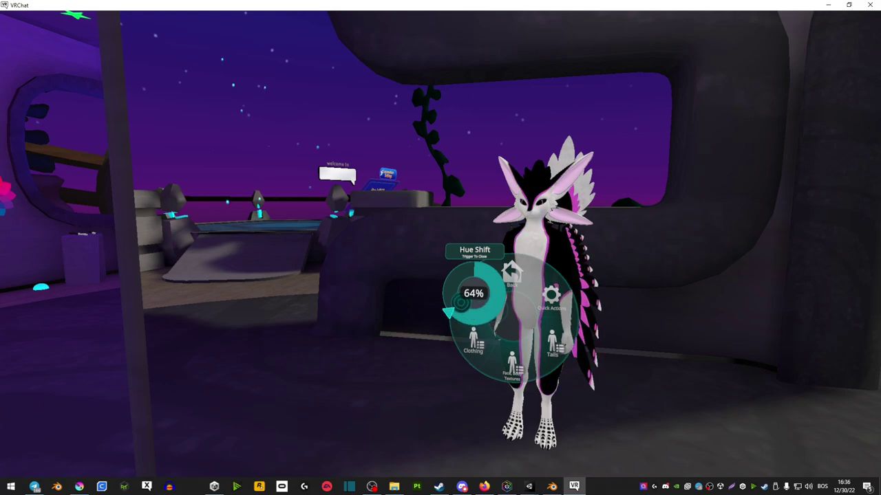
mouse_move(444, 291)
mouse_down()
mouse_move(458, 267)
mouse_move(443, 292)
mouse_move(447, 310)
mouse_move(483, 322)
mouse_move(503, 303)
mouse_move(500, 278)
mouse_move(504, 292)
mouse_move(468, 324)
mouse_move(444, 296)
mouse_up()
key(w)
Set the Hue Shift expression to about 53%, close the radial menu and step back from the avatar.
key(r)
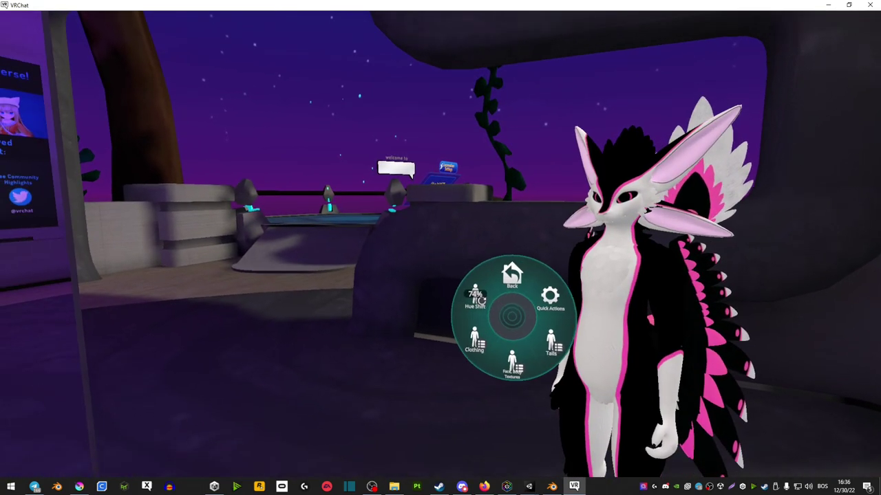
click(495, 309)
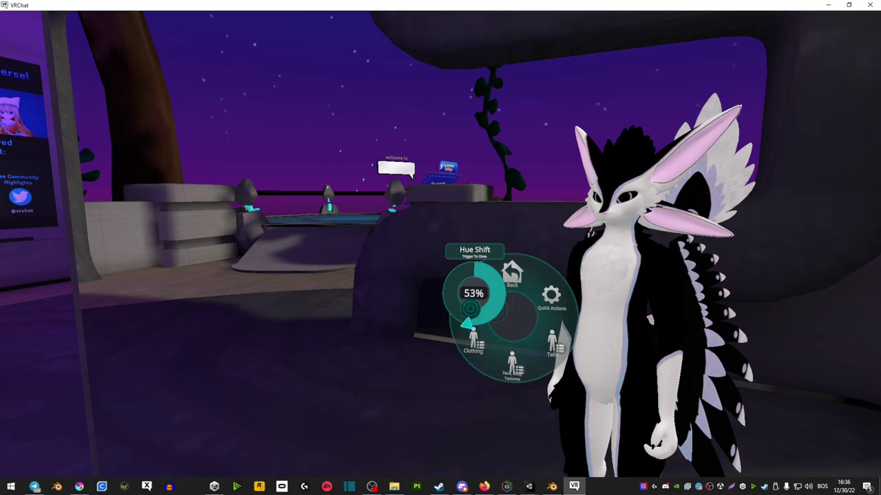
click(465, 326)
key(r)
key(s)
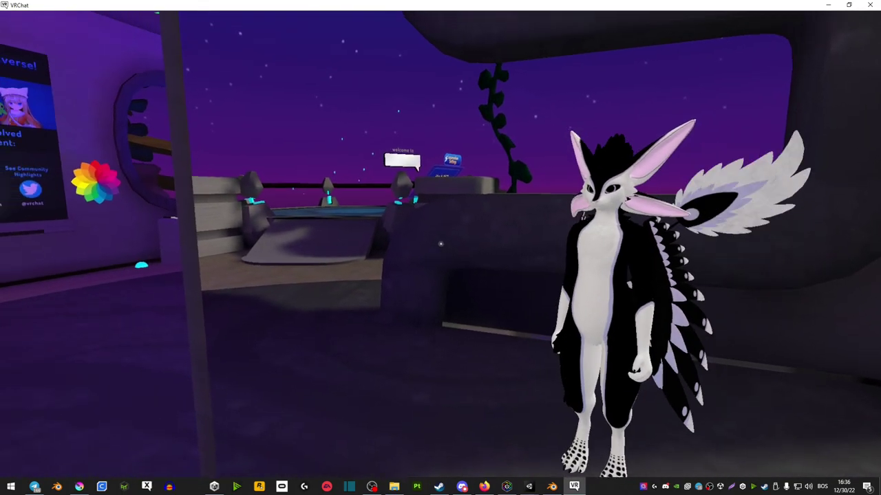
Reopen the Hue Shift radial puppet and rotate it again to test other colors on the avatar.
key(r)
click(473, 301)
drag(473, 301, 481, 289)
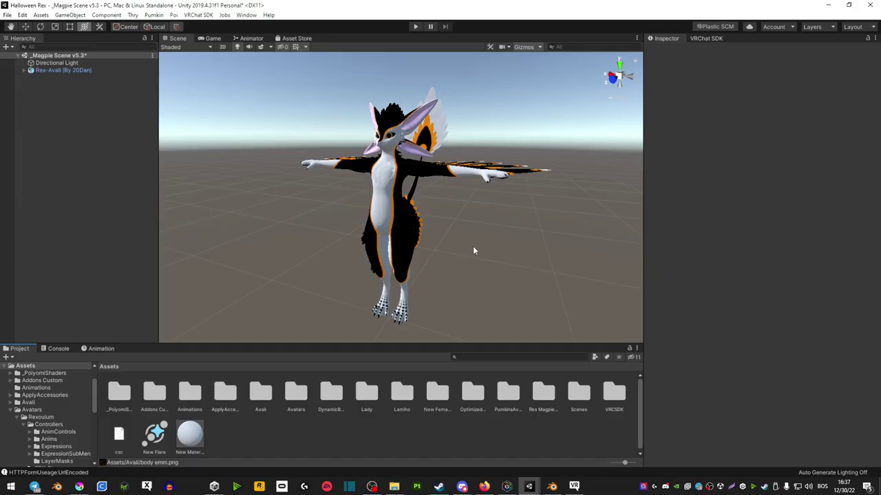